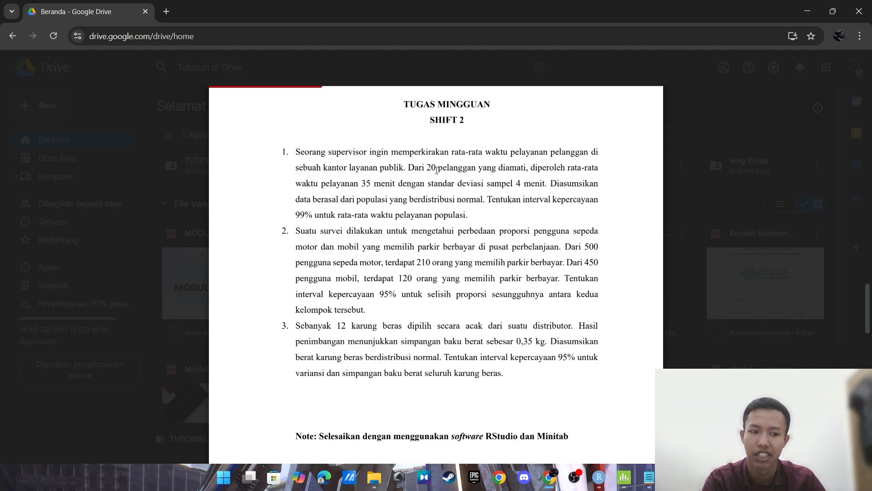
Examine problem 1 in the Shift 2 assignment PDF and highlight its full text.
left_click_drag(428, 167, 476, 168)
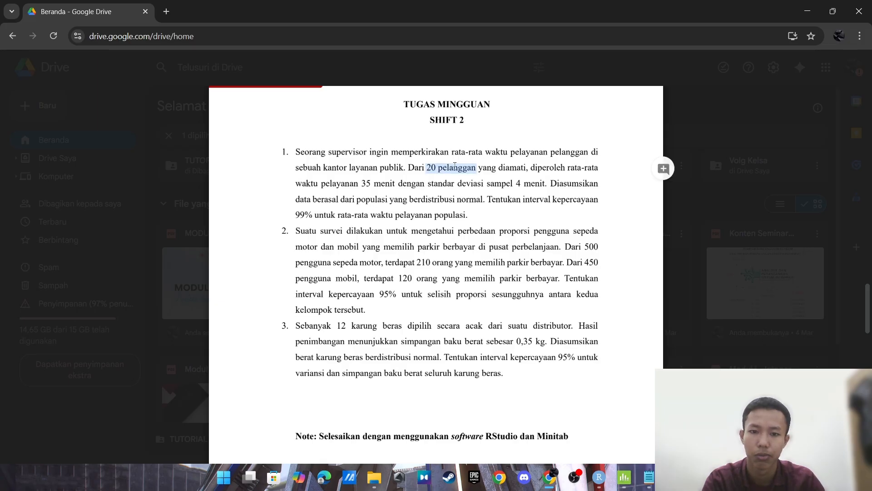
left_click(461, 162)
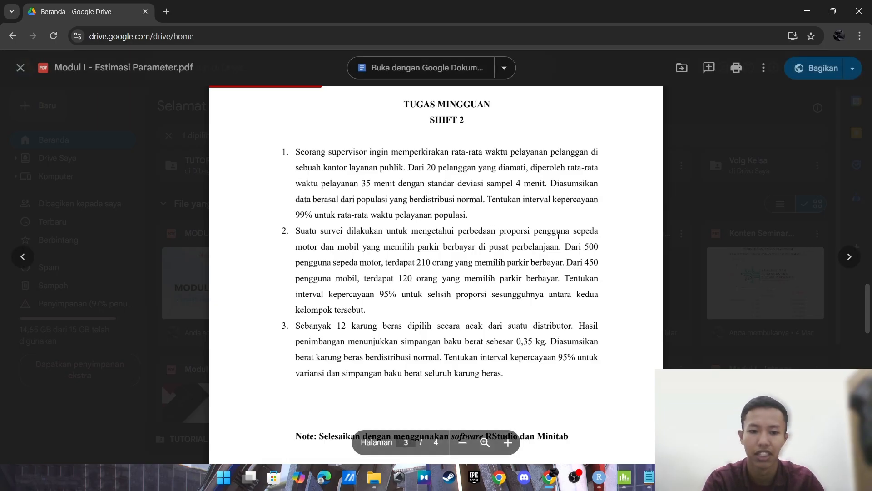
left_click_drag(469, 215, 338, 160)
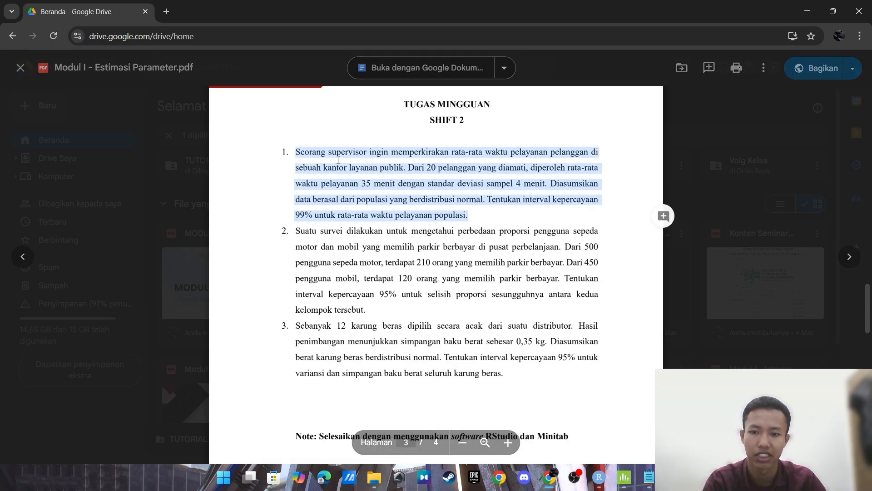
Copy the SOAL 2 small-sample mean estimation code, from #Diketahui to the cat line, from Notepad into the empty RStudio script.
left_click(649, 477)
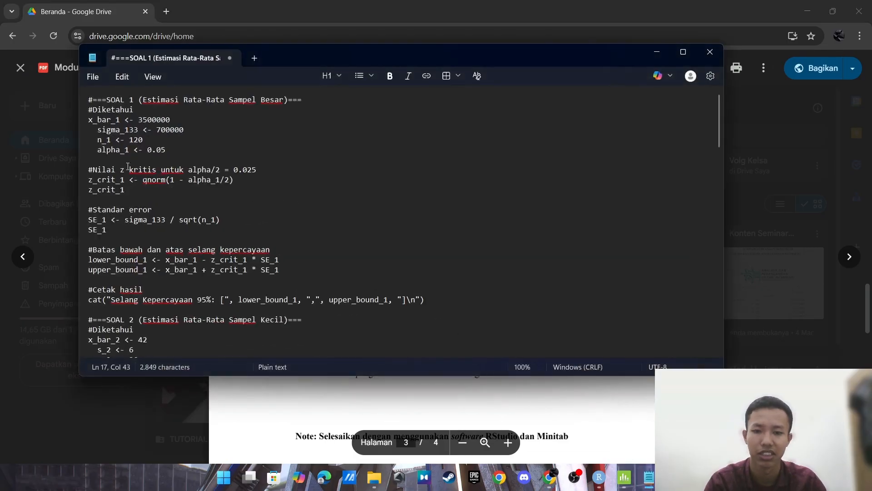
scroll(121, 161, "down", 6)
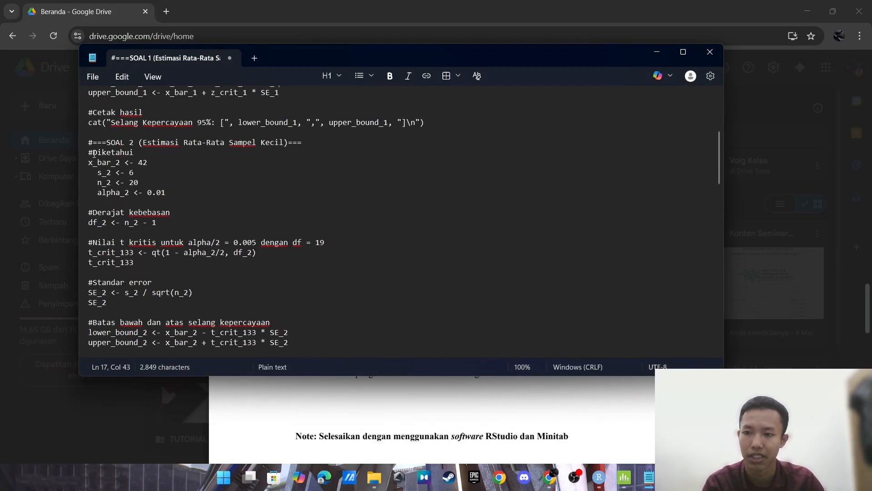
left_click_drag(89, 153, 459, 257)
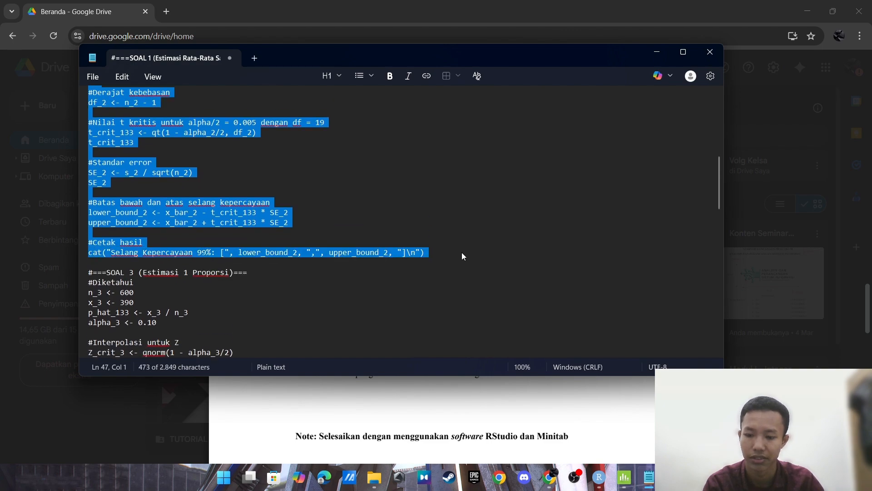
mouse_move(553, 480)
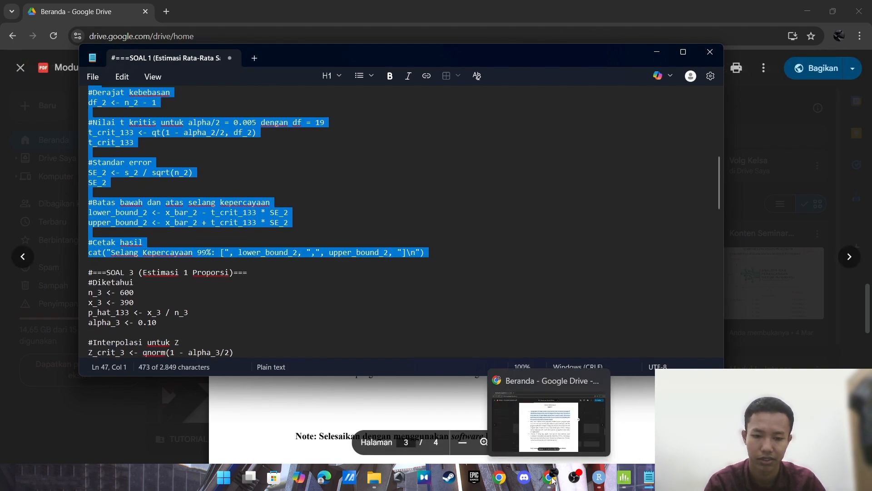
left_click(599, 476)
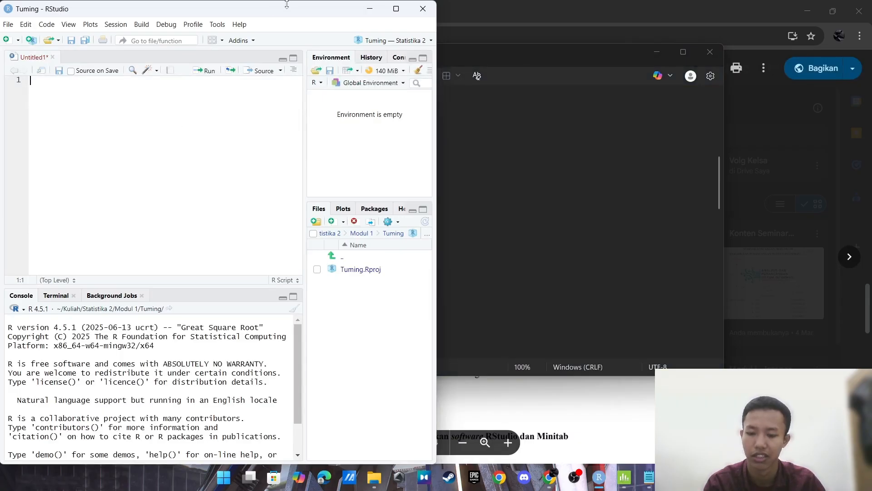
left_click(396, 8)
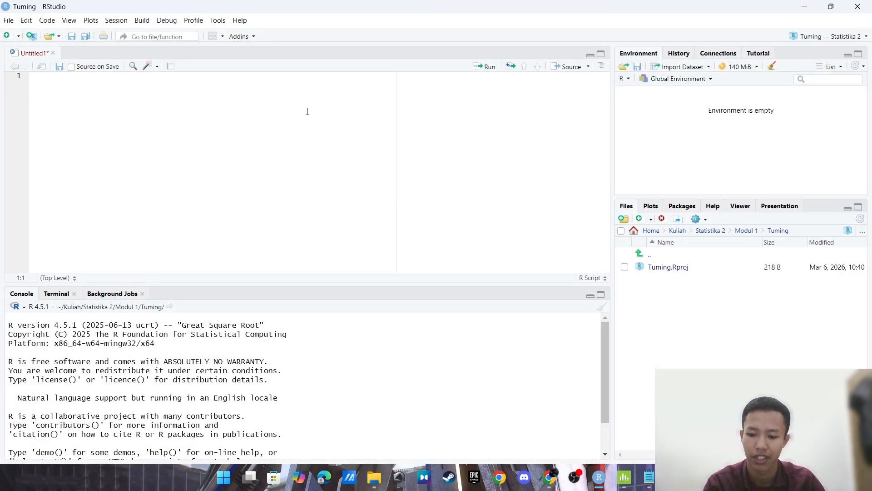
key("ctrl+v")
Add the comment line "#Soal 1" above #Diketahui at the start of the script.
left_click(38, 74)
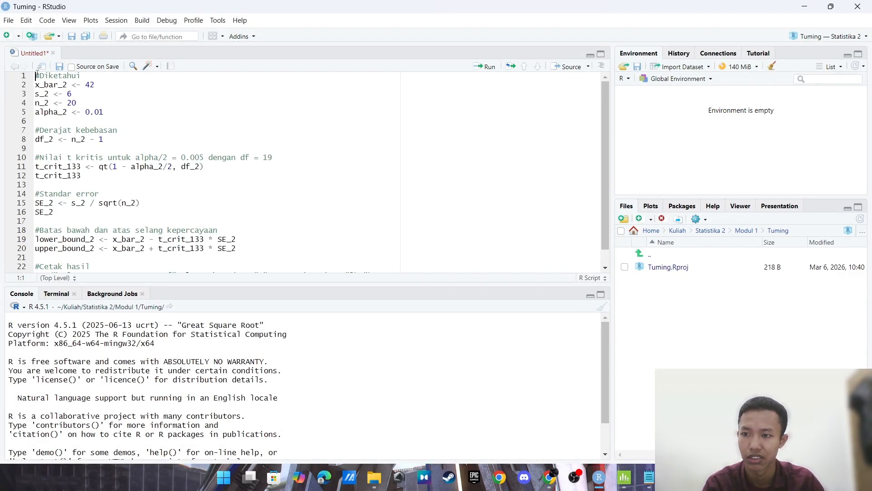
key("Return")
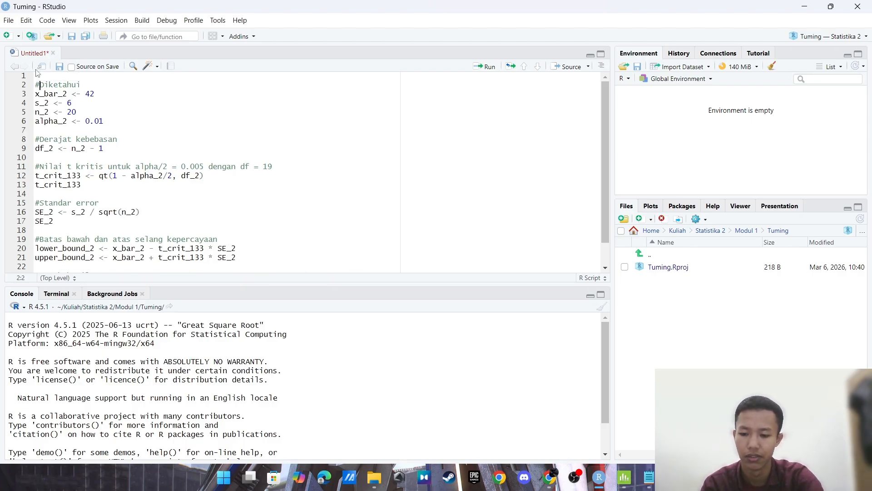
type("#")
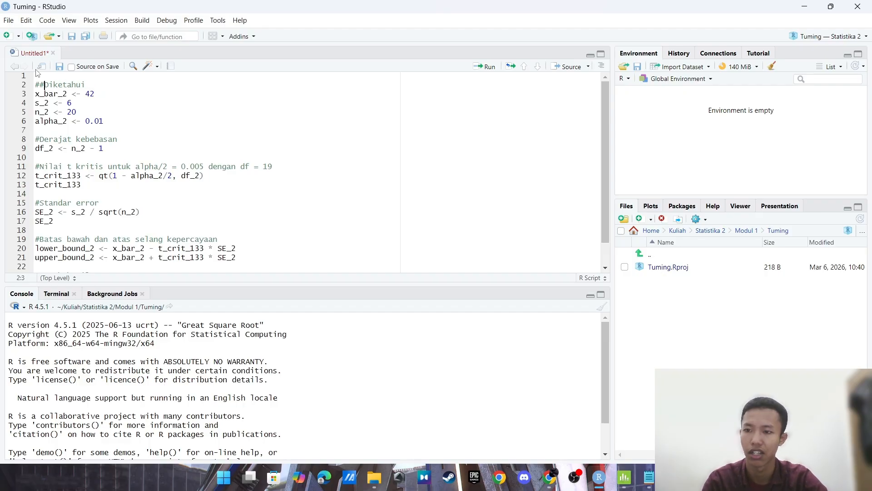
key("BackSpace")
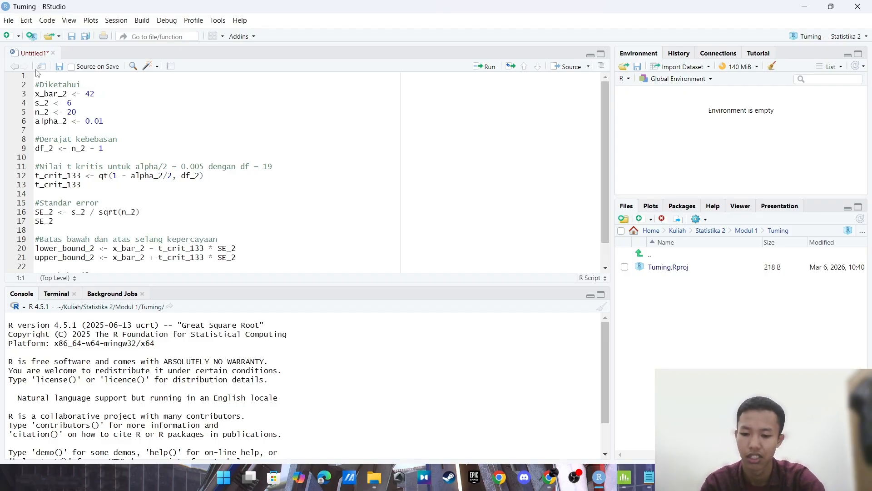
type("#Sol")
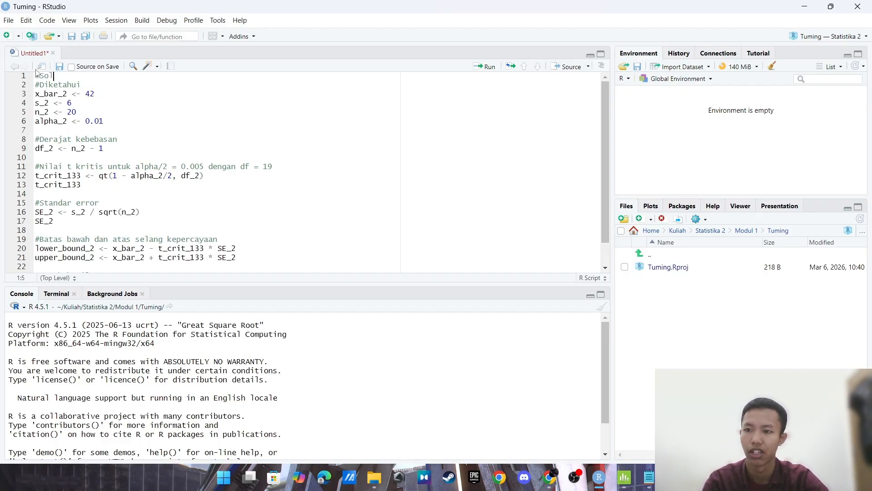
key("BackSpace")
type("al 1")
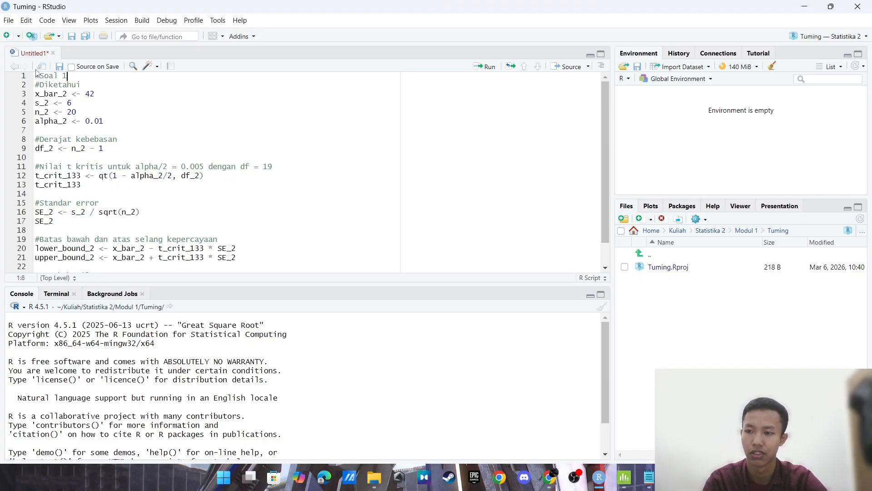
Arrange the assignment PDF in Chrome and the RStudio script side by side, with problem 1 in view.
left_click(121, 94)
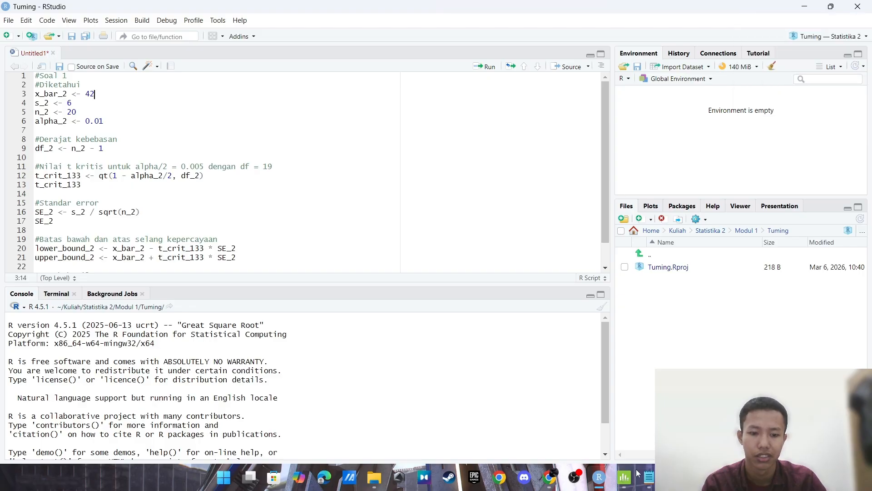
left_click(550, 477)
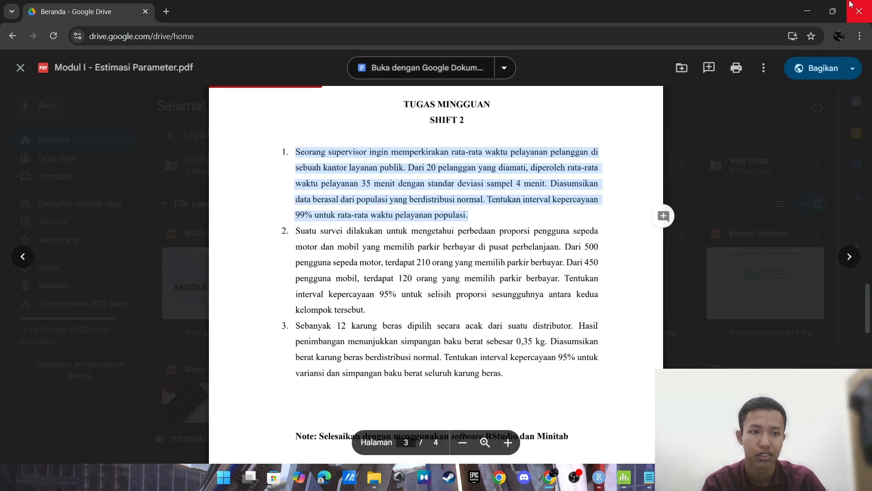
mouse_move(817, 19)
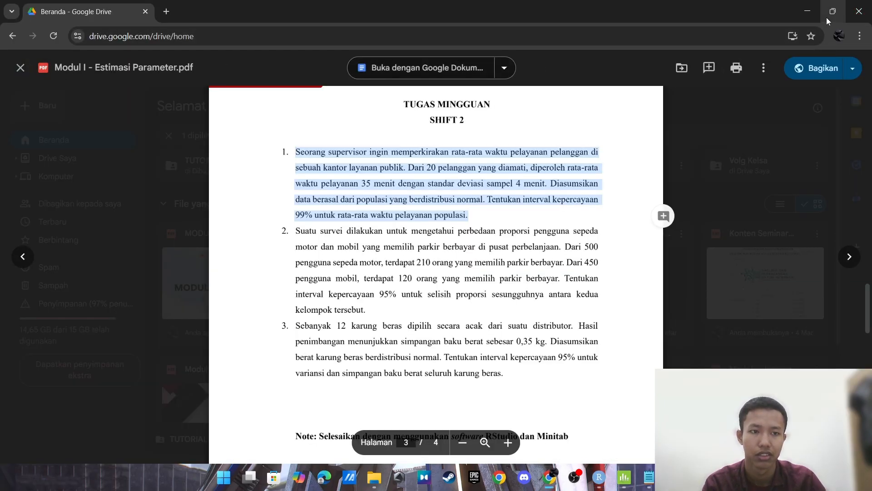
left_click(784, 43)
left_click(523, 99)
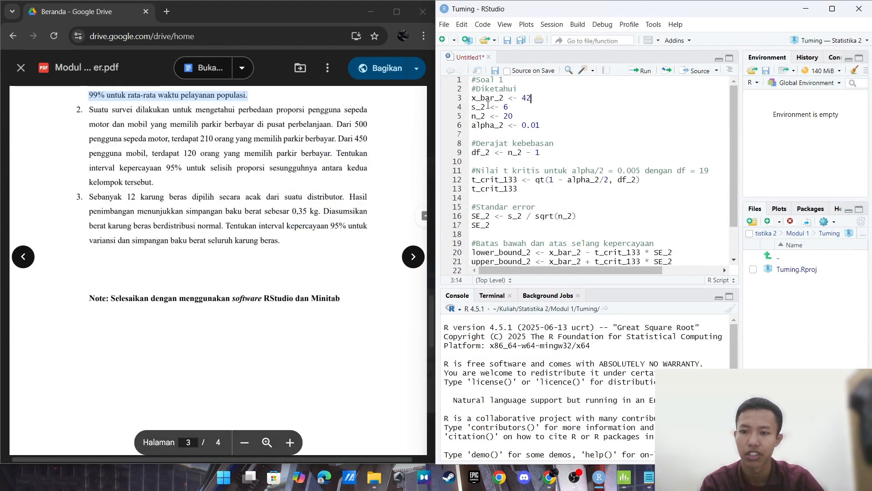
scroll(183, 295, "up", 5)
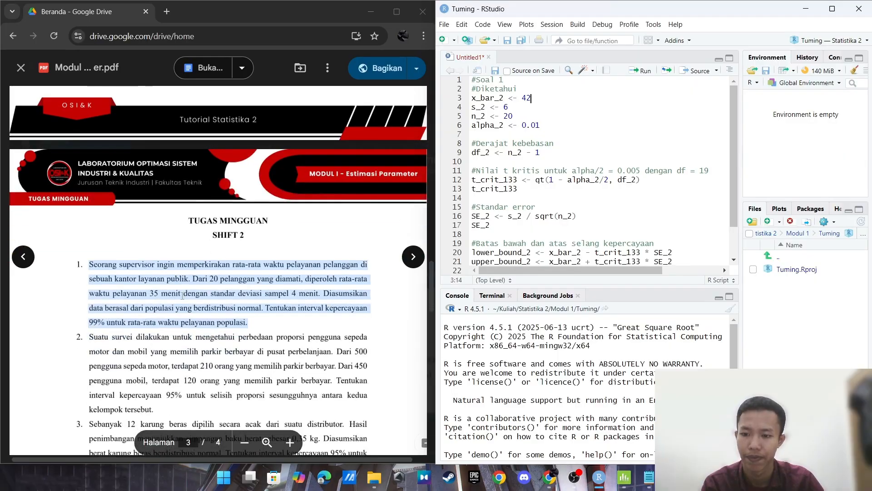
left_click(182, 296)
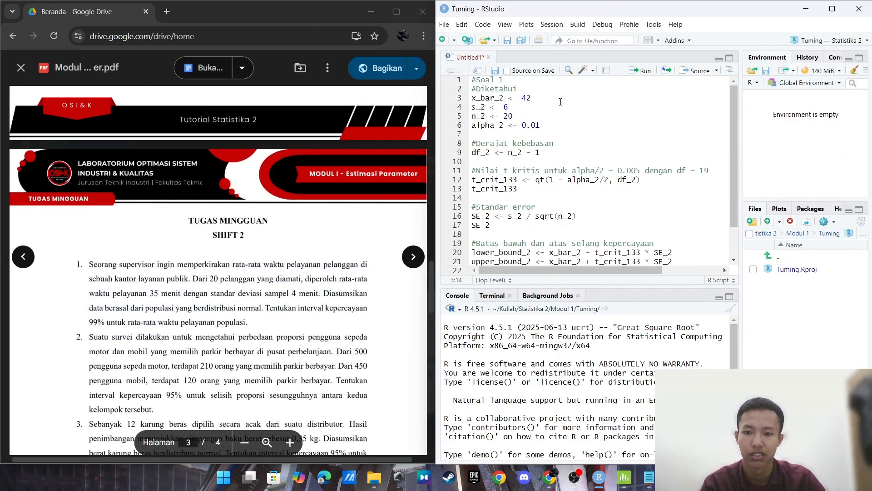
Set x_bar_2 to 35 and s_2 to 4 in the script's given values.
key("BackSpace")
key("BackSpace")
type("35")
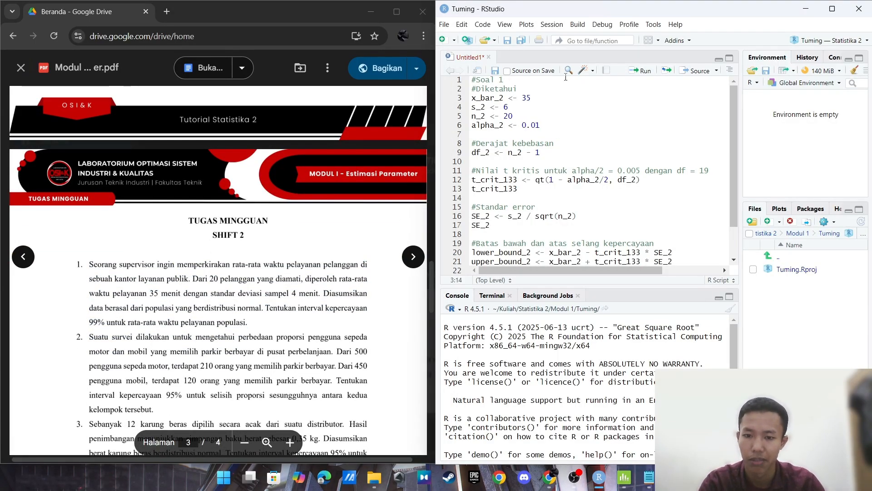
key("Down")
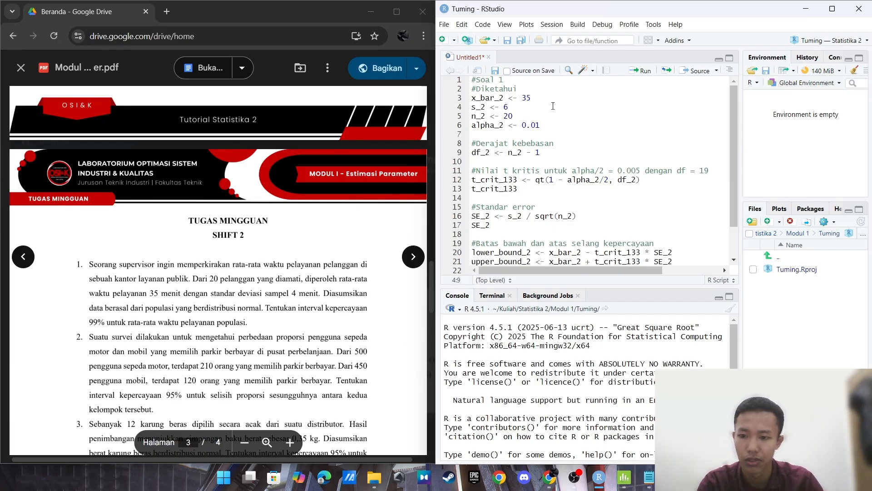
key("BackSpace")
type("4")
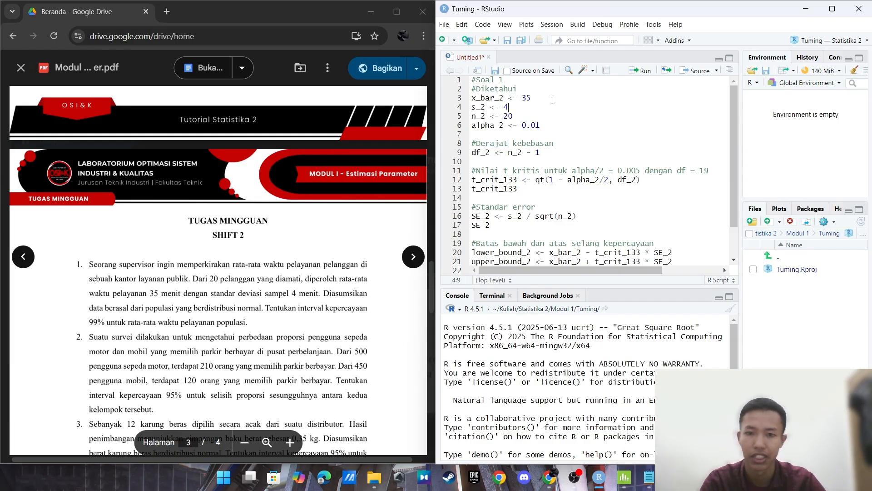
Run the entire script to compute the 99% confidence interval for the mean service time.
left_click(528, 116)
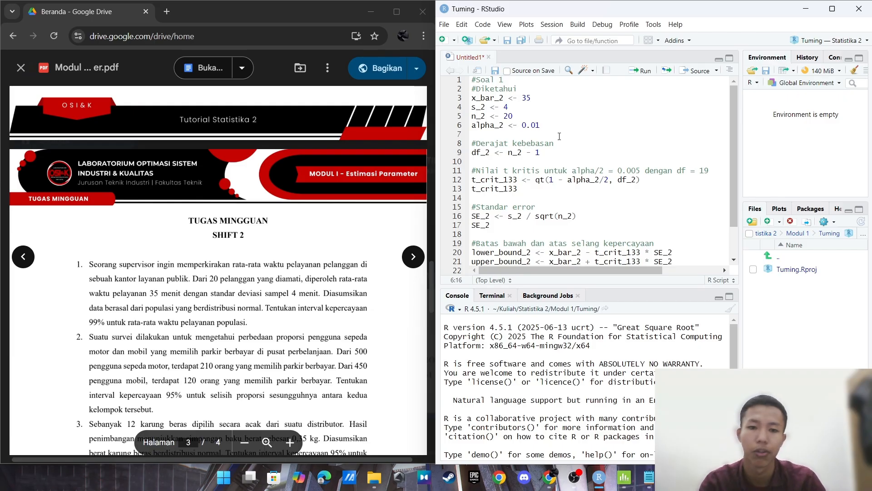
scroll(565, 151, "down", 1)
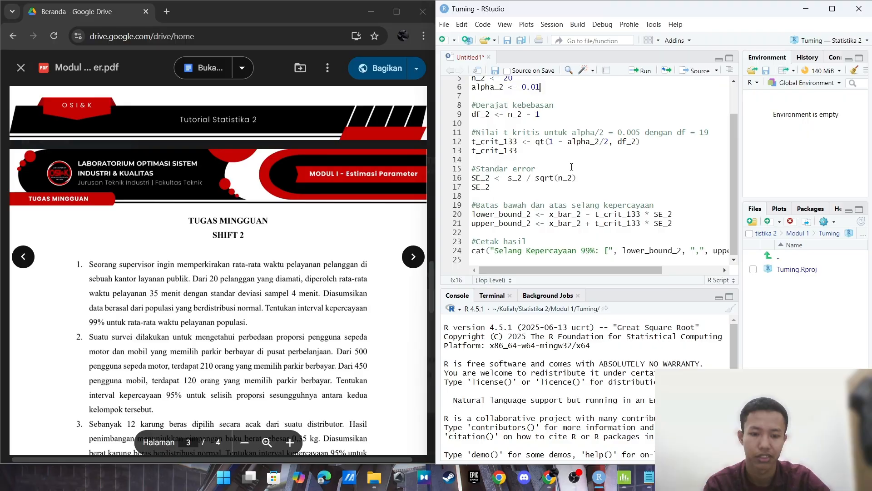
key("ctrl+alt+r")
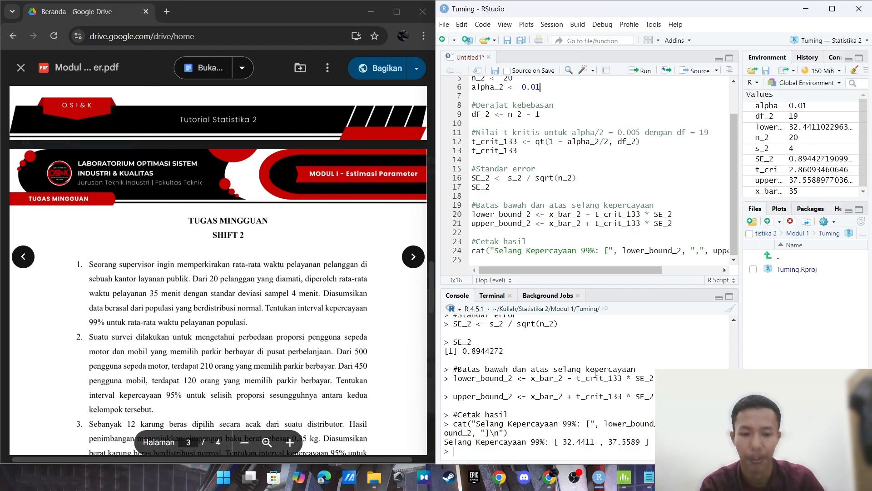
scroll(266, 330, "down", 1)
scroll(401, 329, "down", 1)
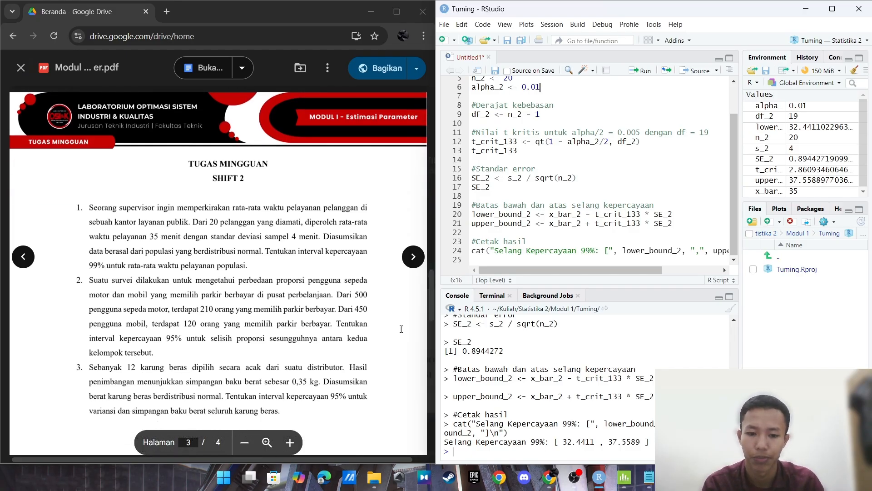
Switch to Minitab and start a 1-Sample t analysis for the mean based on summarized data.
left_click(624, 477)
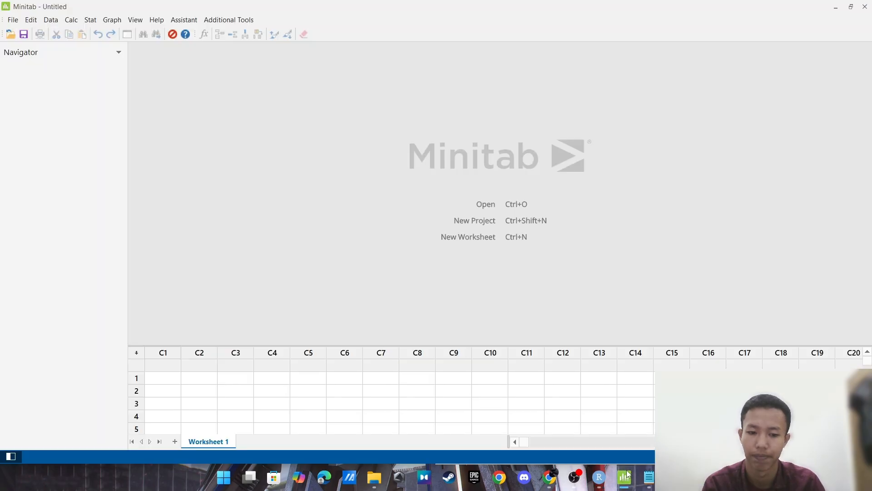
left_click(90, 20)
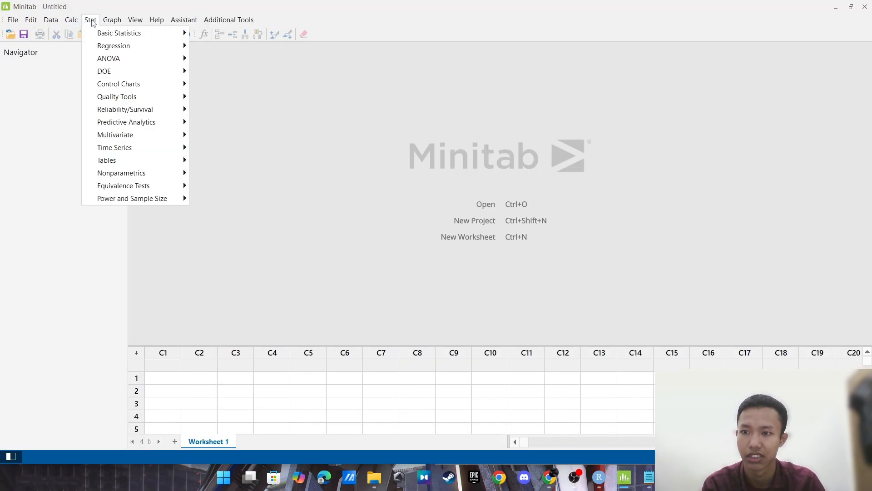
mouse_move(111, 20)
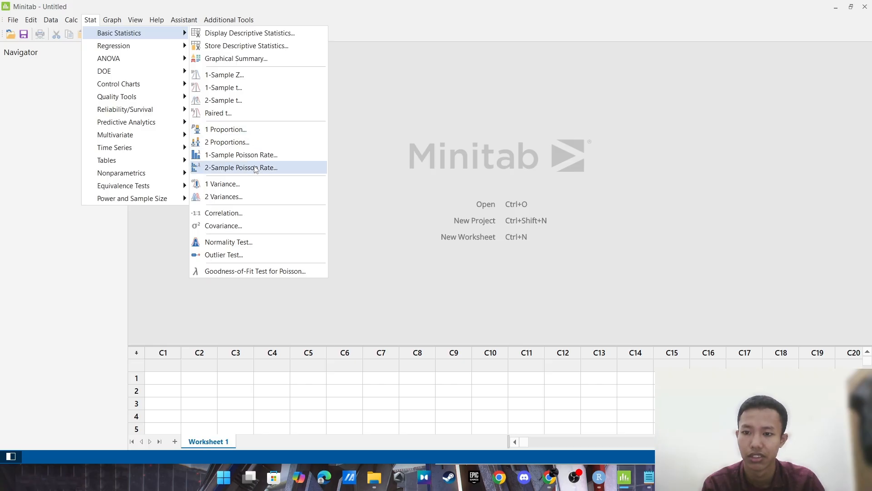
left_click(259, 88)
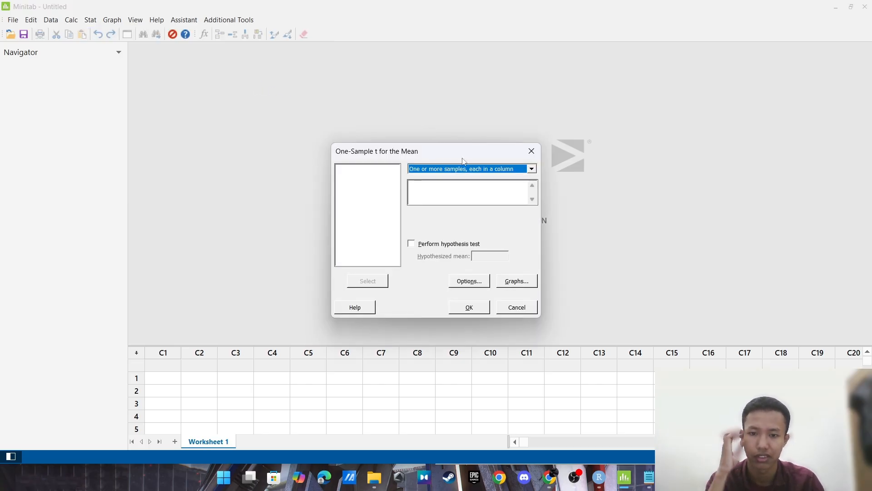
left_click(476, 170)
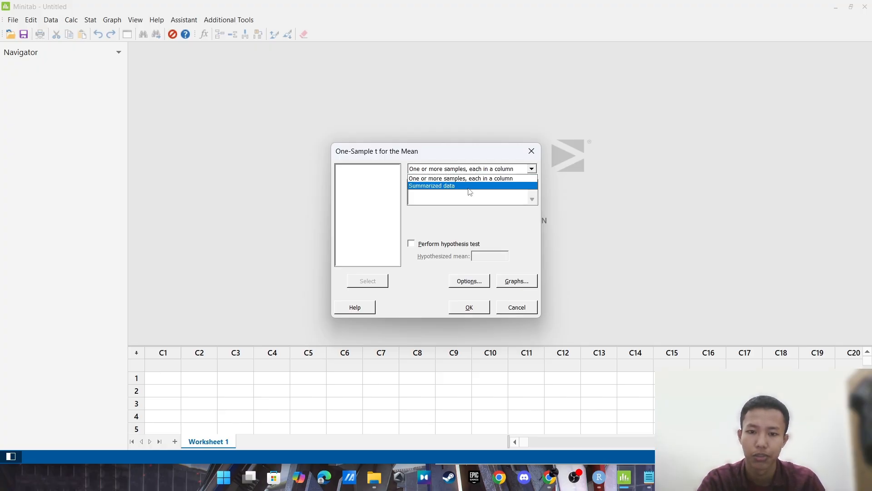
left_click(469, 186)
Enter problem 1's sample size of 20, sample mean of 35 and standard deviation of 4.
left_click(468, 187)
type("20")
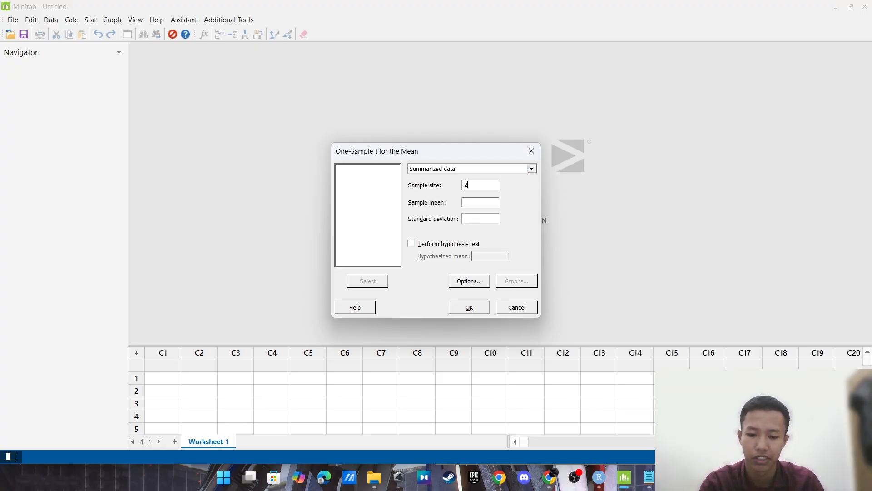
left_click(474, 203)
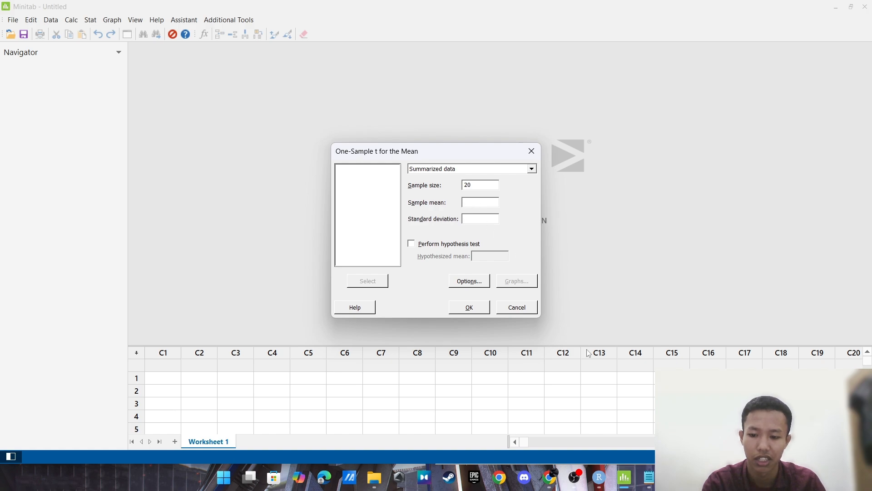
left_click(551, 476)
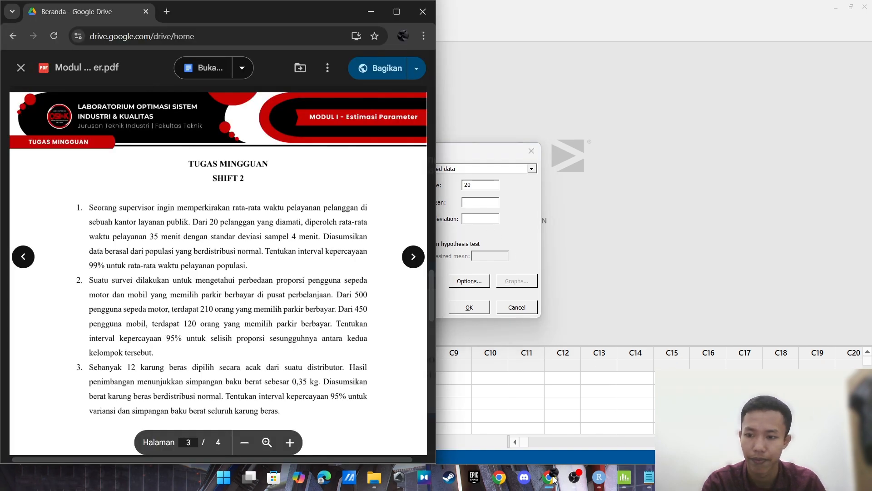
left_click(550, 477)
type("35")
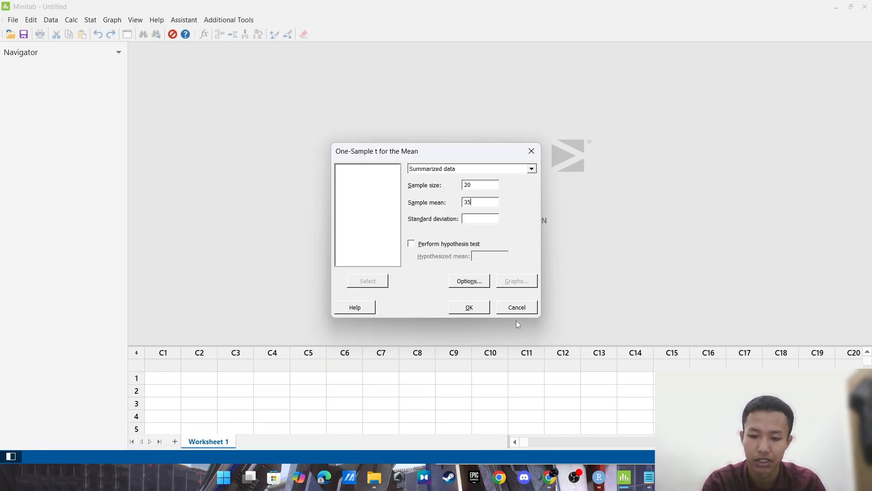
left_click(552, 476)
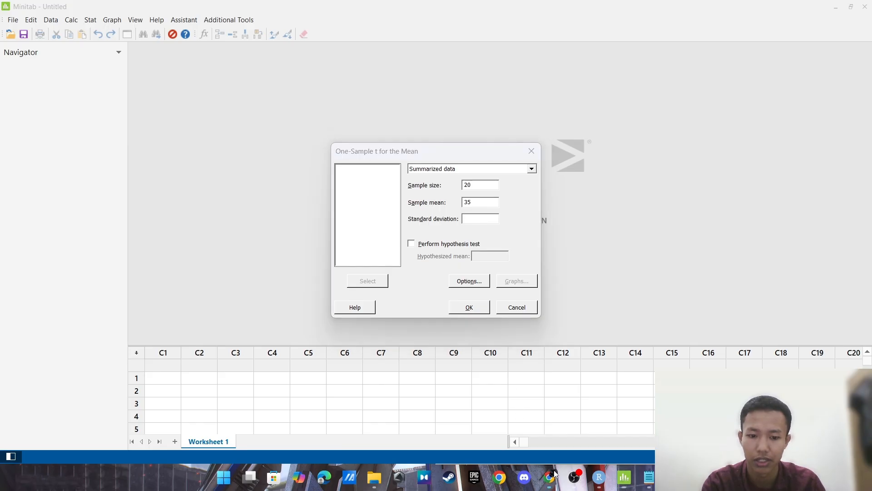
left_click(554, 474)
key("Tab")
type("4")
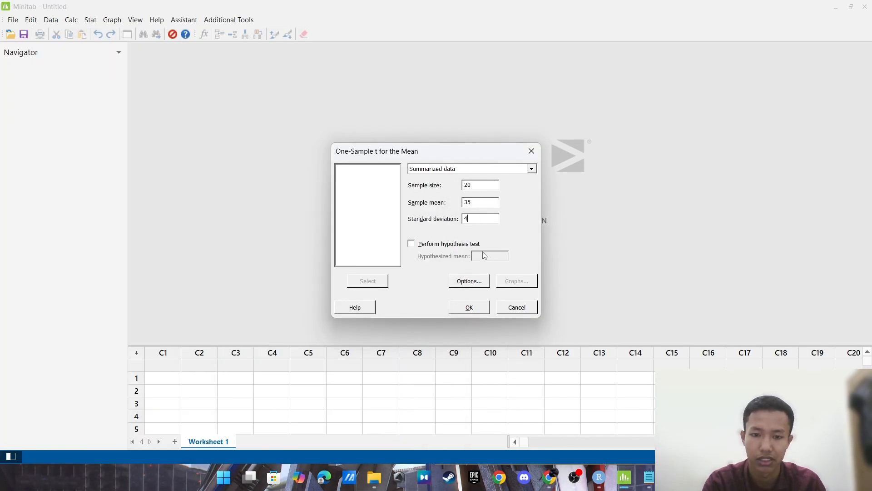
Set the confidence level to 99 and run the one-sample t analysis.
left_click(460, 281)
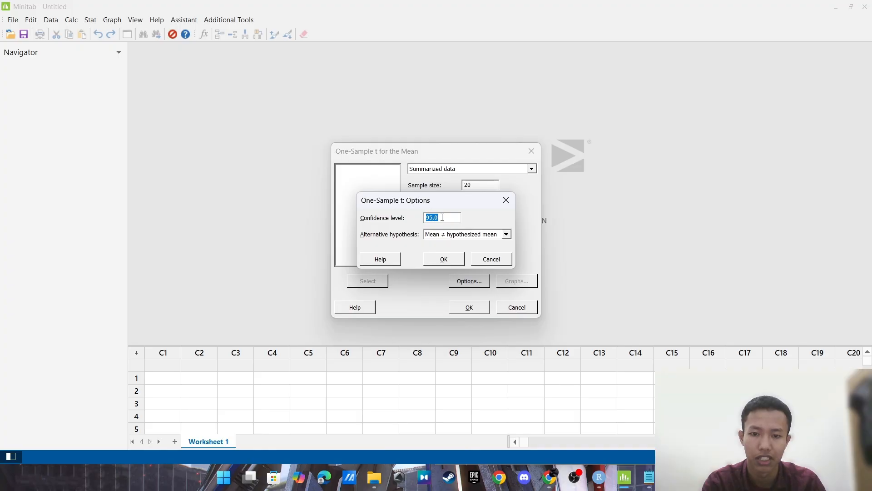
left_click(430, 218)
left_click(433, 218)
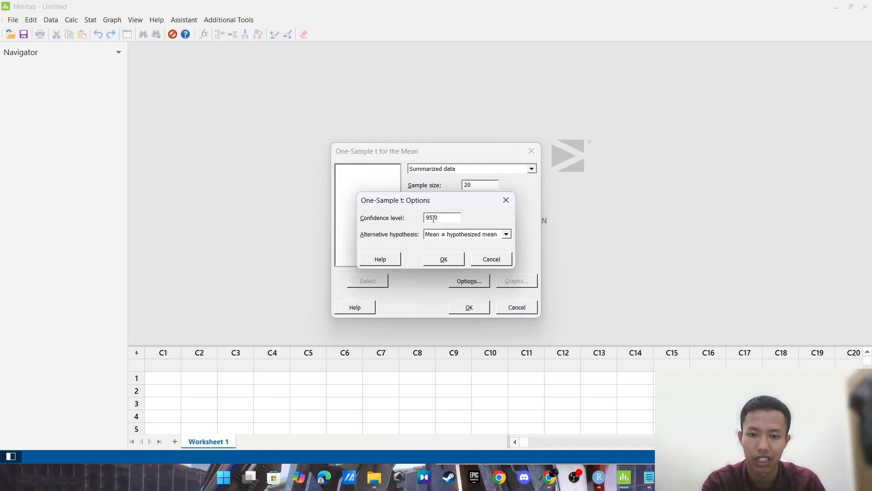
key("BackSpace")
type("9")
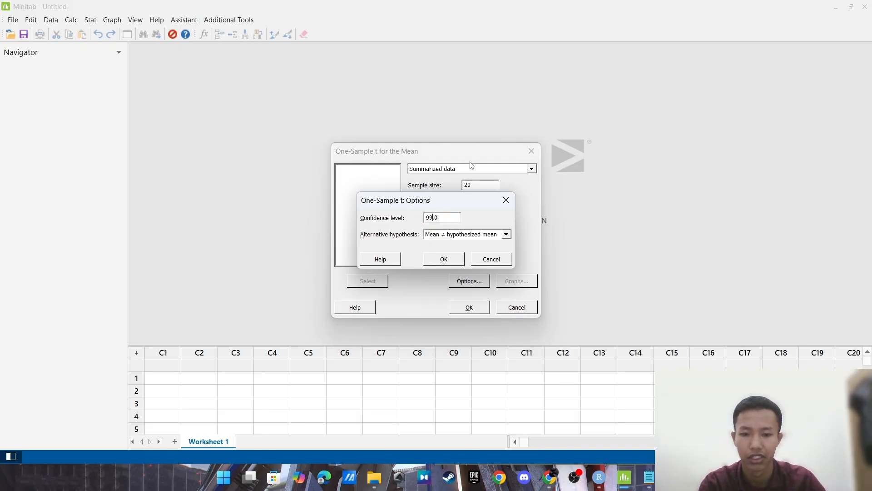
left_click(441, 264)
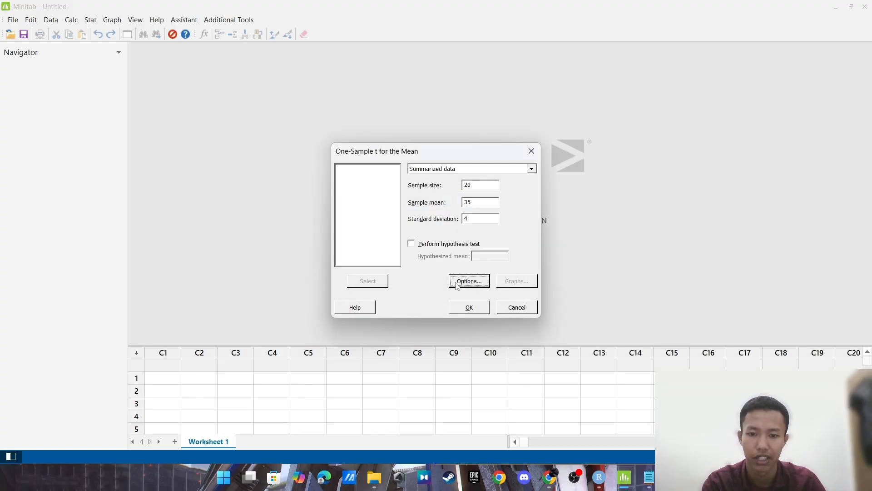
left_click(471, 310)
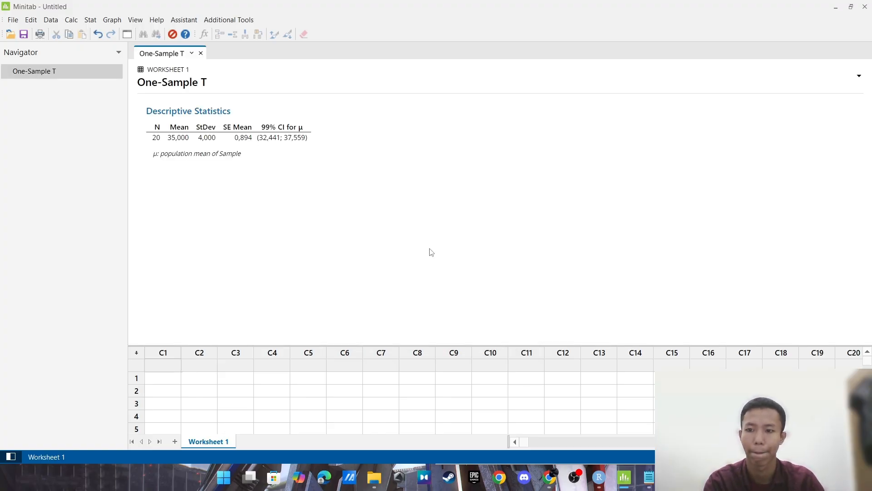
Compare Minitab's confidence interval with the RStudio output and read problem 2 in the assignment PDF.
left_click(599, 476)
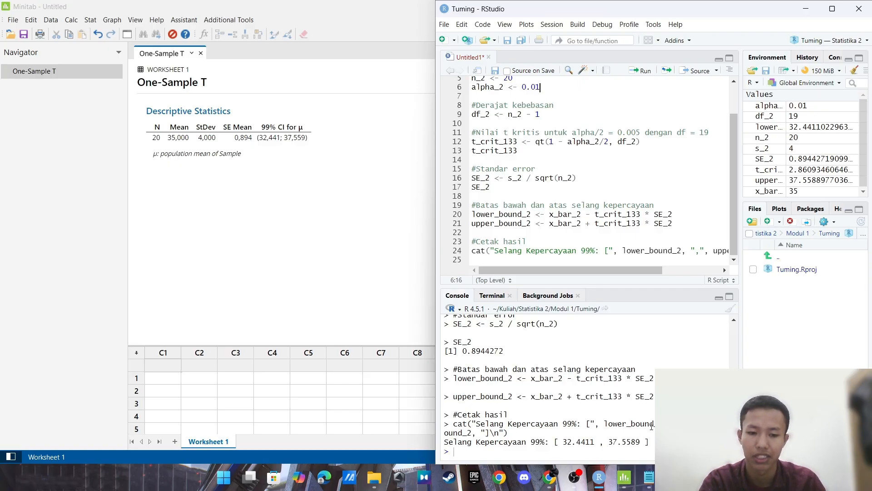
left_click(551, 479)
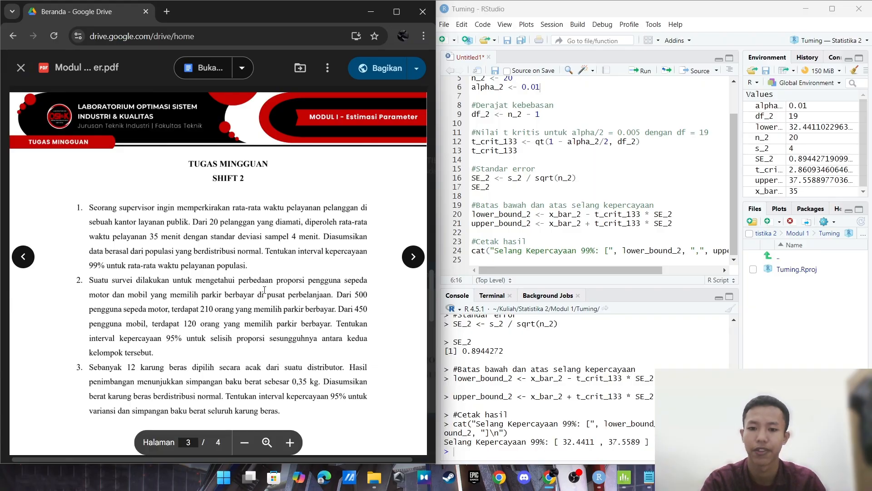
scroll(264, 289, "down", 3)
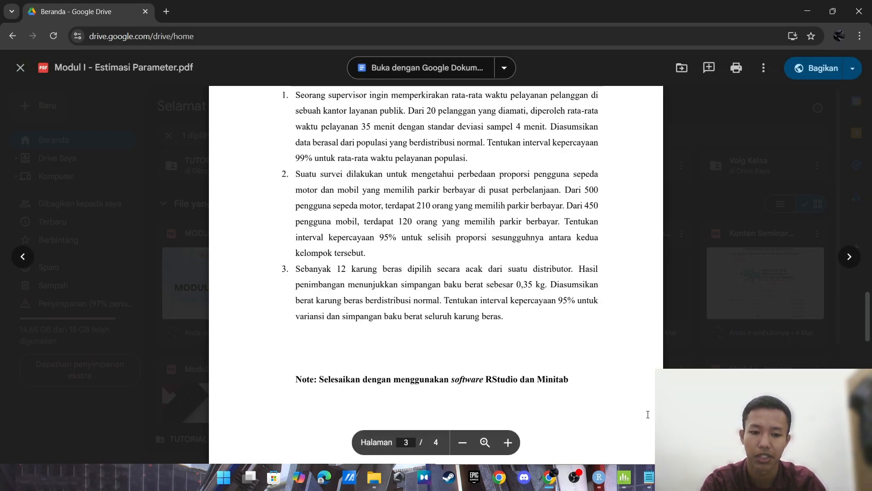
In Notepad, copy the SOAL 4 code for the difference of two proportions, from #Diketahui through the final cat line.
left_click(648, 479)
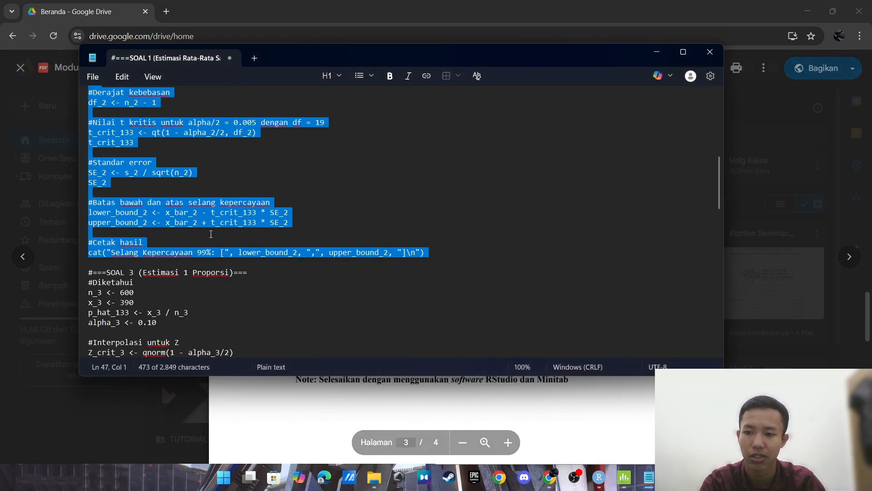
scroll(210, 235, "down", 12)
scroll(210, 235, "down", 7)
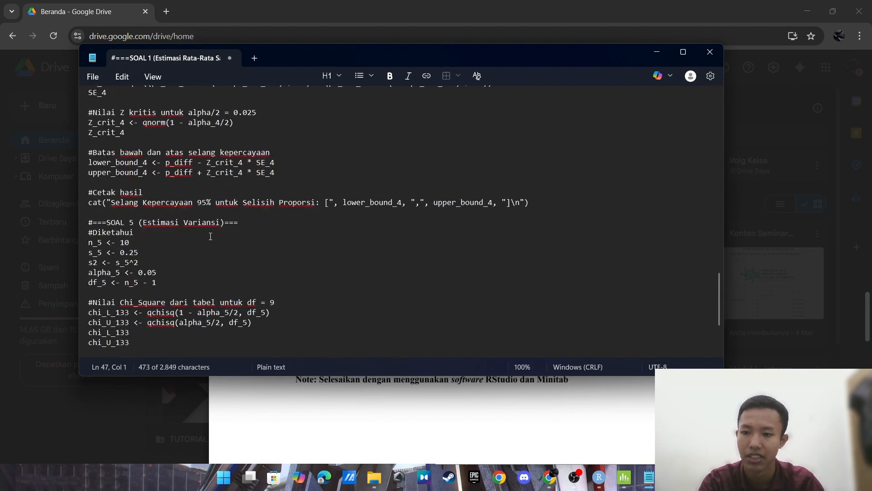
scroll(210, 236, "up", 9)
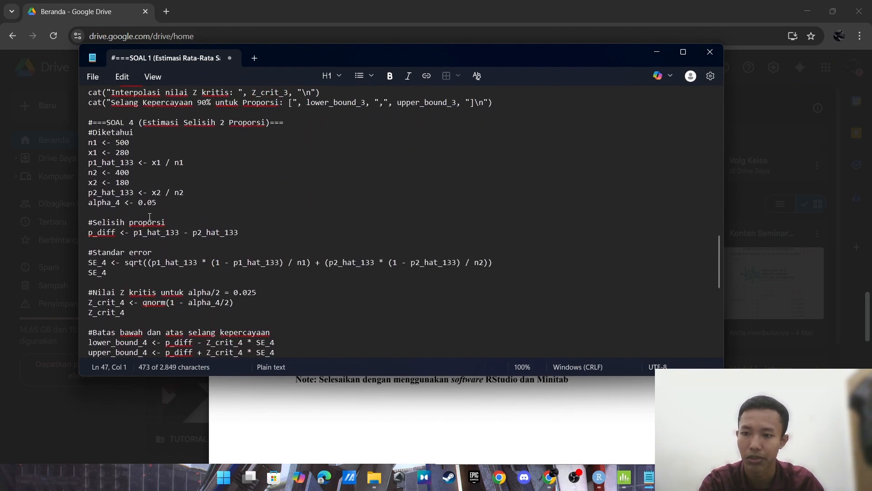
left_click(87, 214)
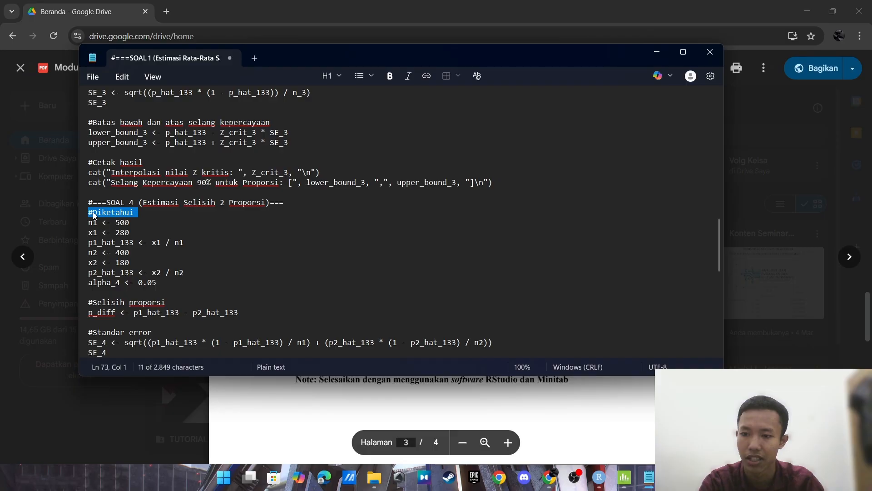
left_click(94, 215)
left_click_drag(86, 217, 622, 199)
scroll(213, 243, "down", 4)
scroll(500, 205, "down", 4)
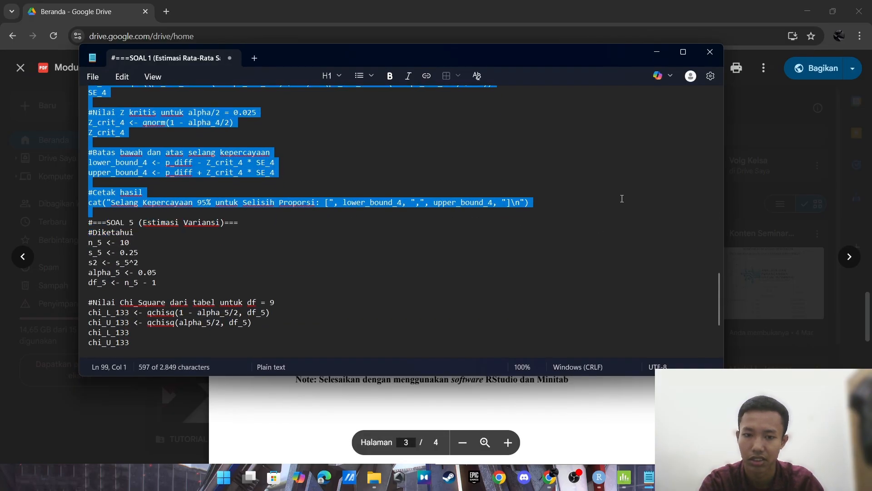
Switch to RStudio and add the comment line "#Soal 2" at the end of the script, below a blank line.
left_click(598, 476)
left_click(522, 232)
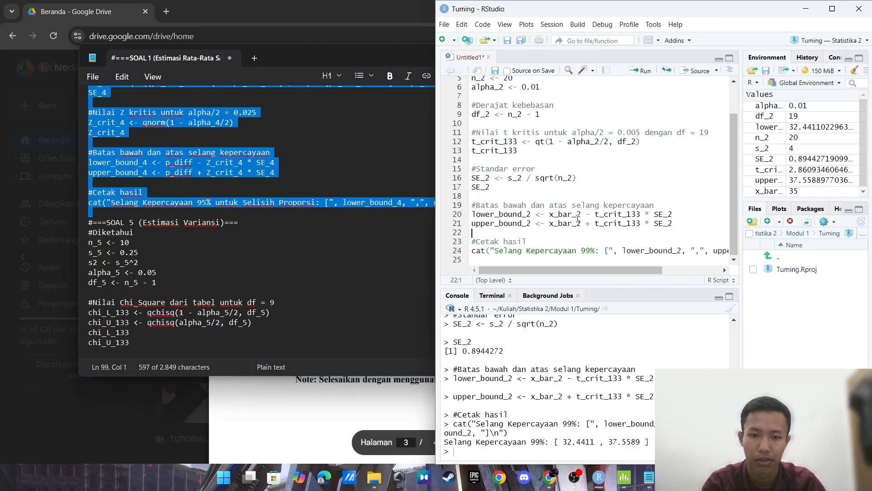
scroll(597, 263, "right", 3)
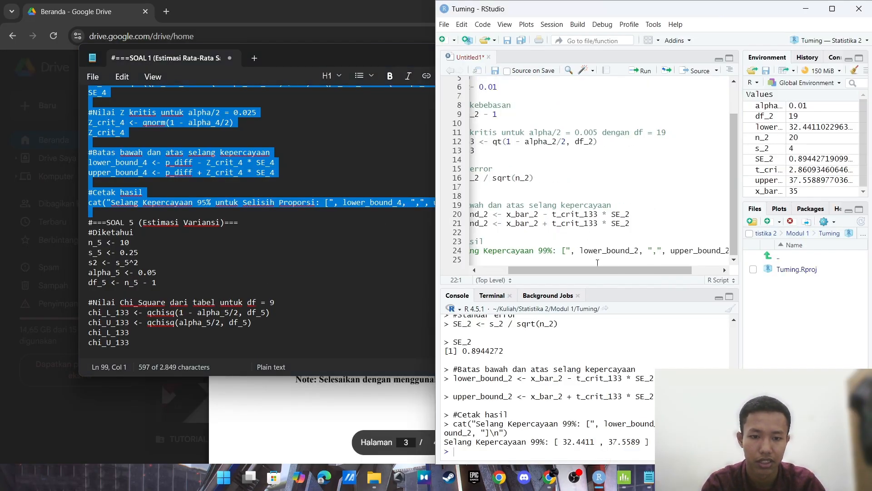
scroll(561, 247, "left", 3)
left_click(529, 262)
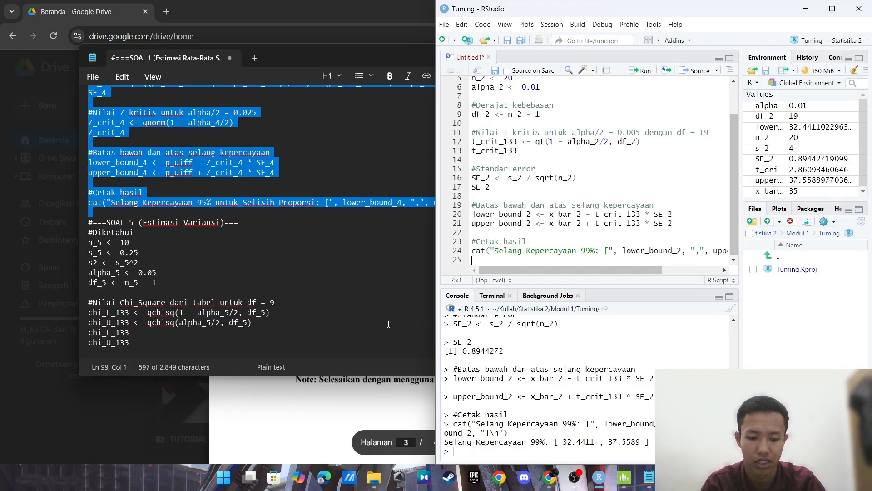
key("Return")
type("#")
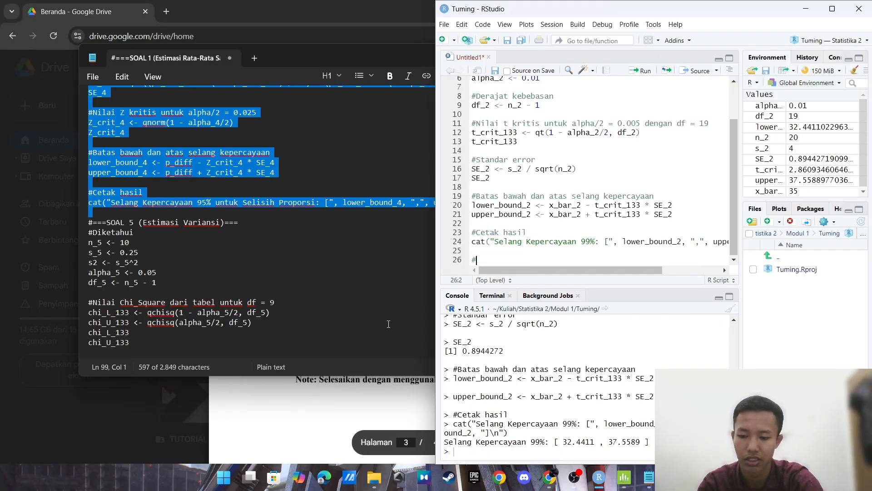
type("Soal 2")
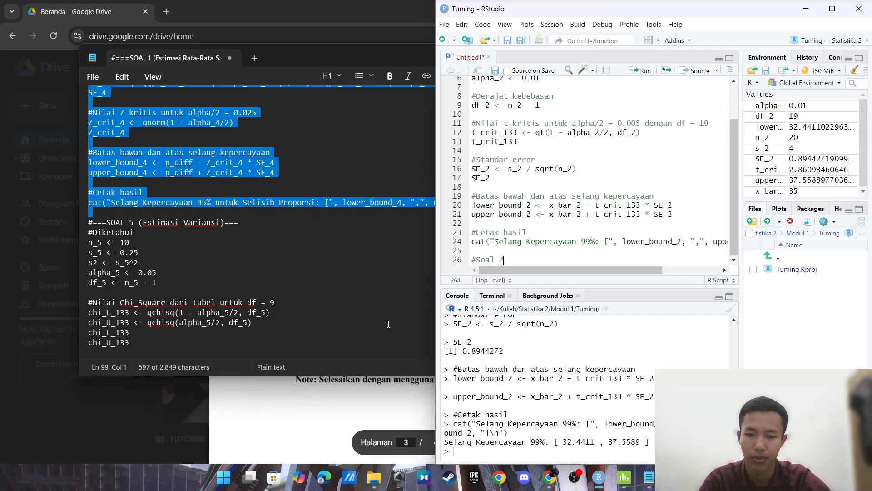
Paste the copied two-proportion code below the #Soal 2 comment.
key("Return")
key("ctrl+v")
scroll(543, 202, "up", 8)
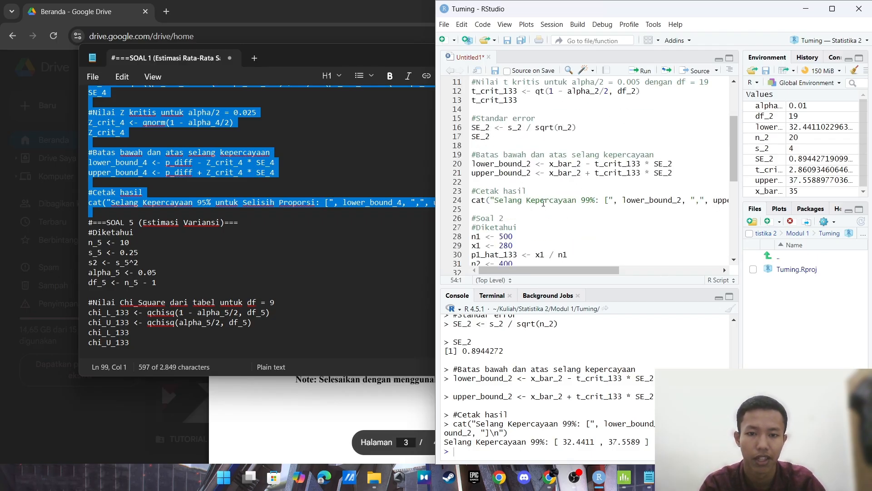
scroll(544, 203, "up", 4)
Place the assignment PDF beside the RStudio script, with problem 2 and the #Soal 2 given values in view.
left_click(368, 399)
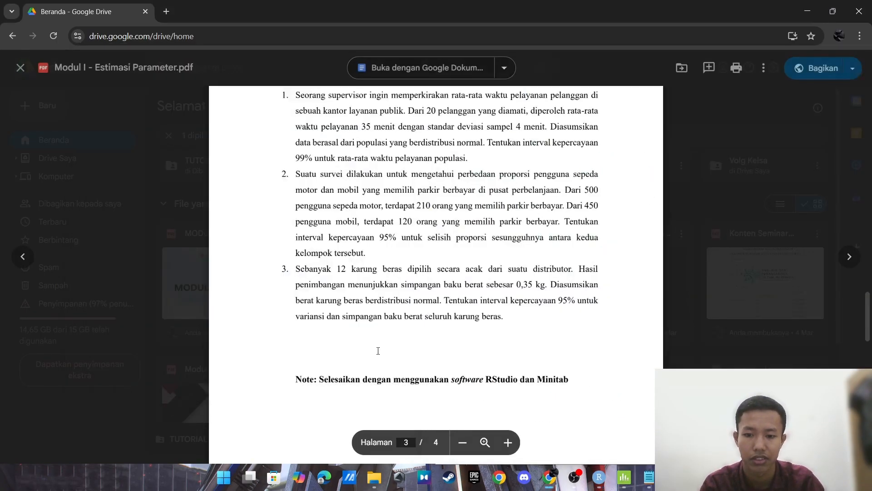
left_click(822, 15)
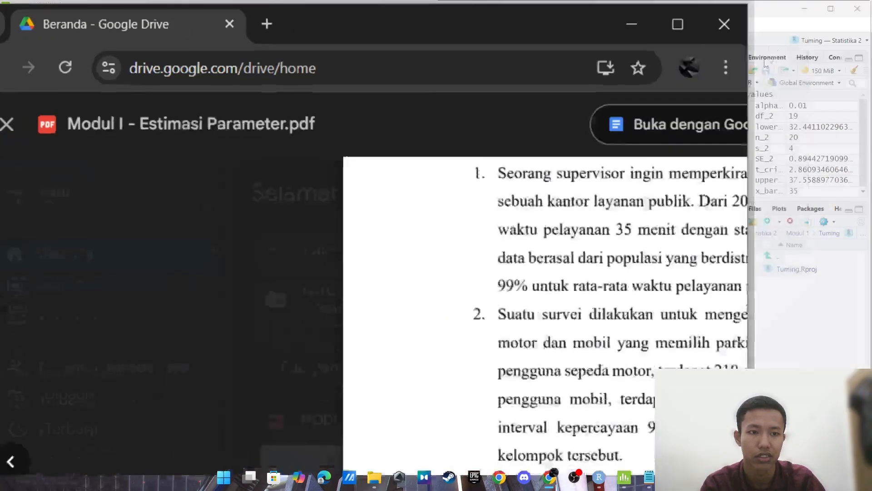
scroll(515, 175, "down", 10)
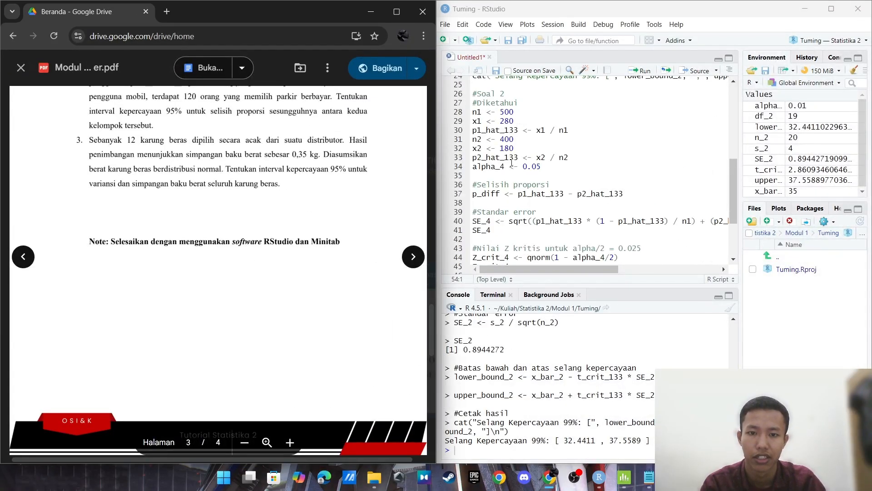
scroll(512, 185, "up", 6)
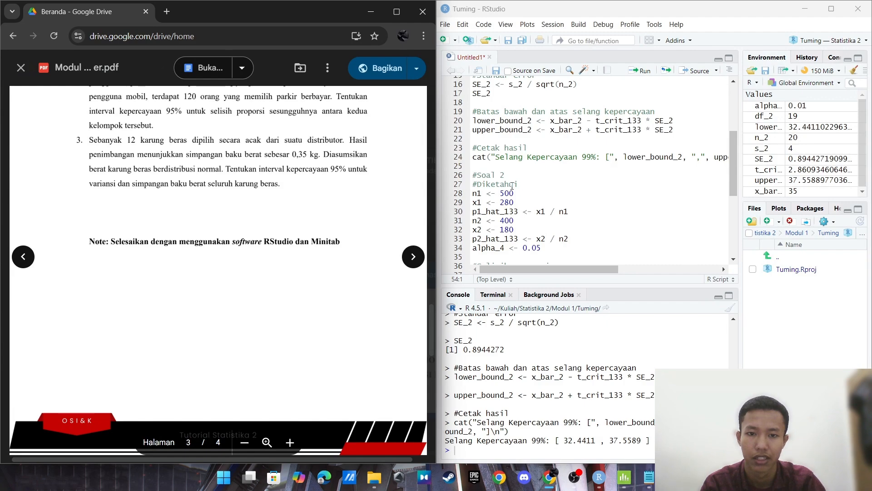
left_click(535, 199)
scroll(209, 270, "up", 5)
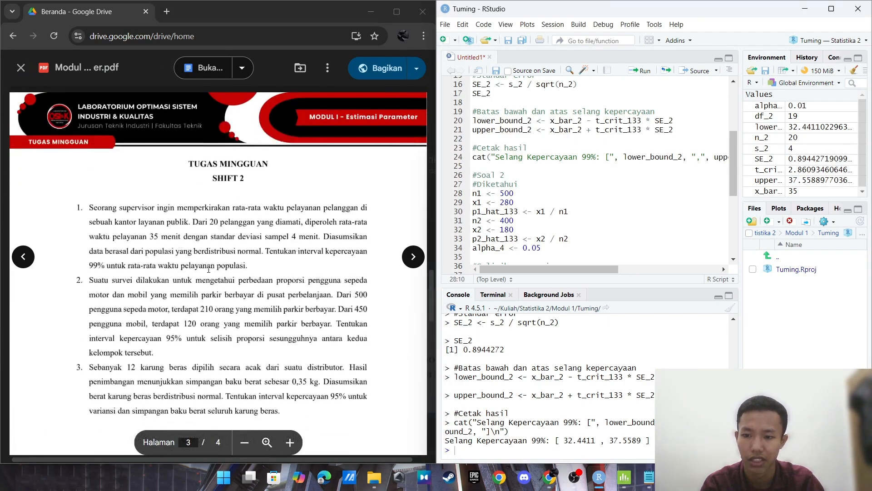
Set x1 to 210 in the #Soal 2 given values, matching problem 2 of the assignment.
scroll(208, 270, "down", 1)
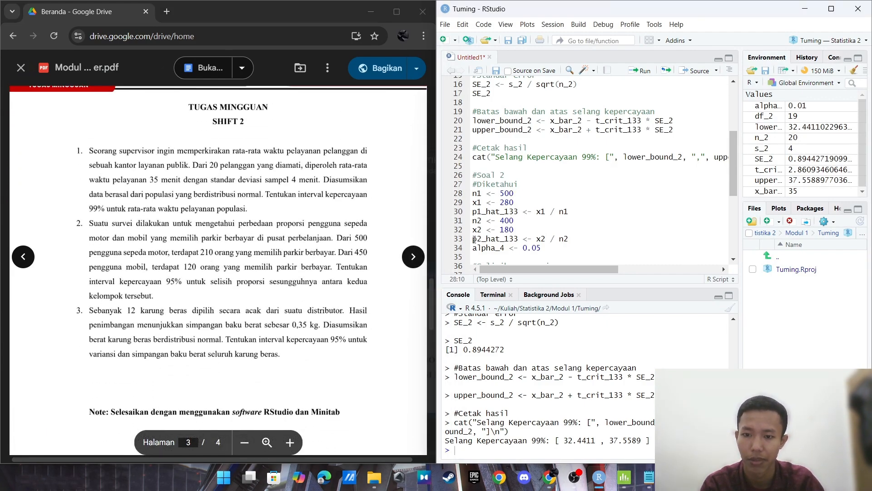
left_click(527, 205)
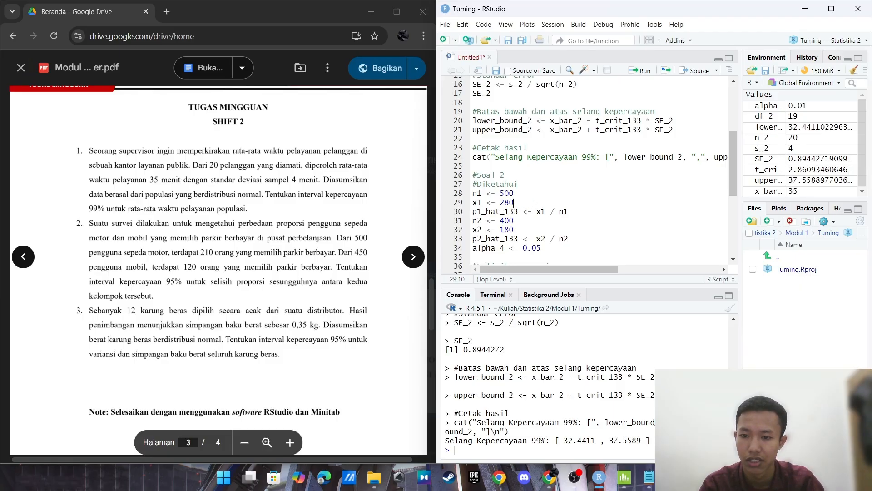
left_click(540, 221)
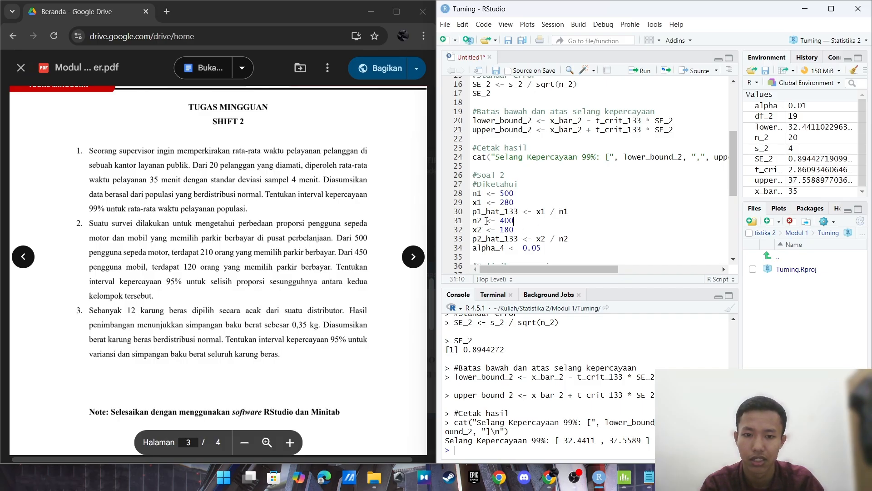
left_click(515, 202)
key("BackSpace")
key("BackSpace")
type("10")
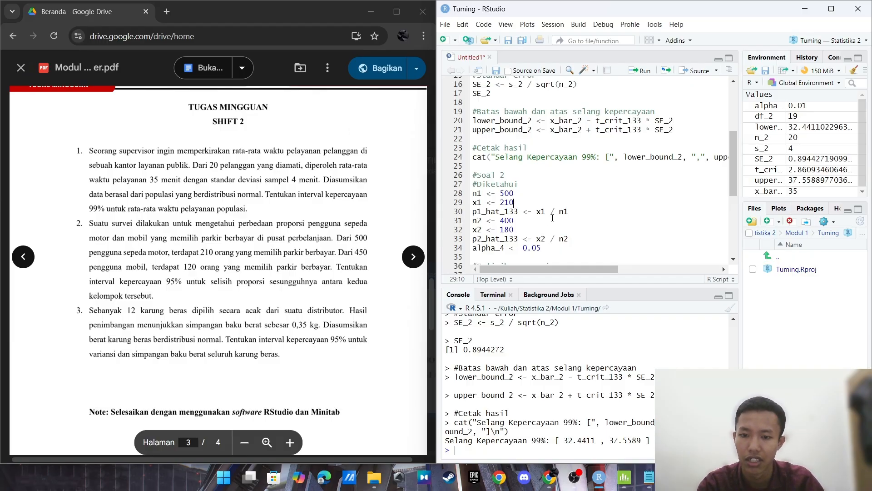
Set n2 to 450 in the #Soal 2 given values.
left_click(541, 212)
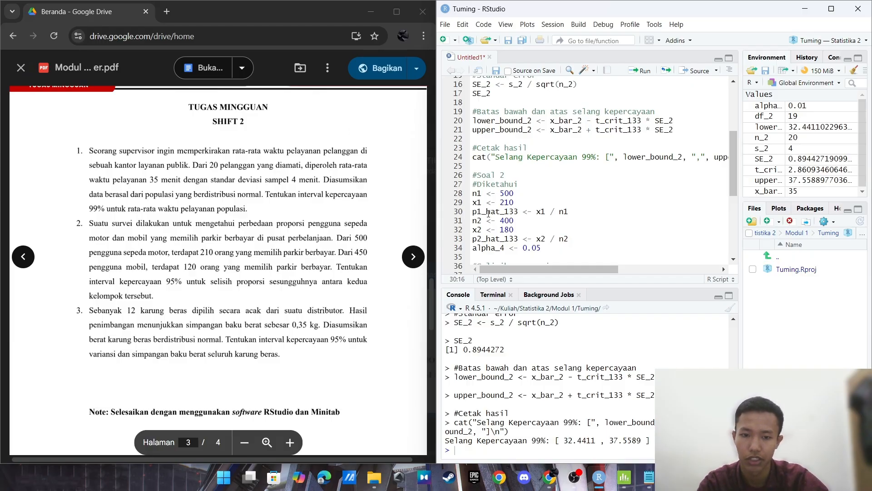
left_click(514, 221)
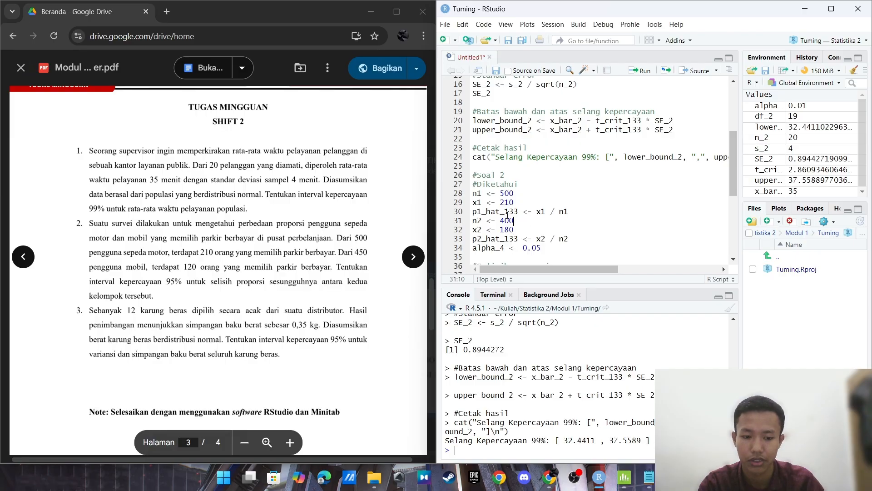
key("BackSpace")
key("BackSpace")
key("BackSpace")
type("450")
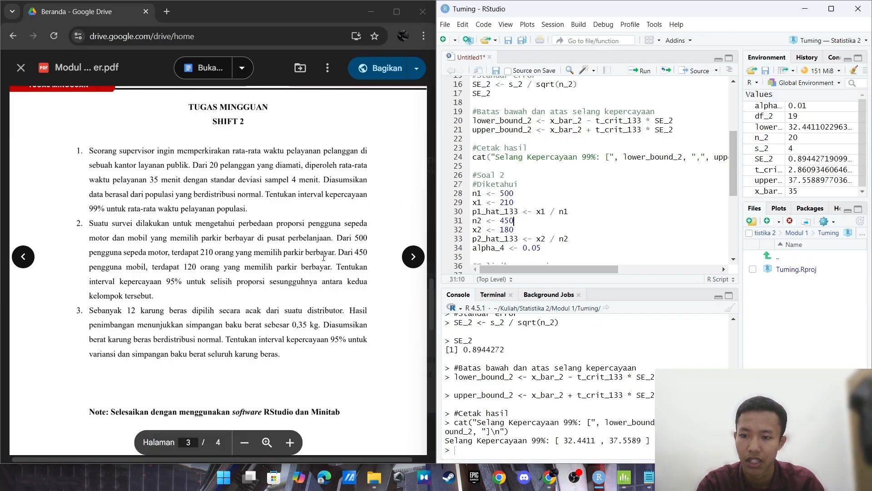
Set x2 to 120 in the #Soal 2 given values.
scroll(295, 271, "down", 1)
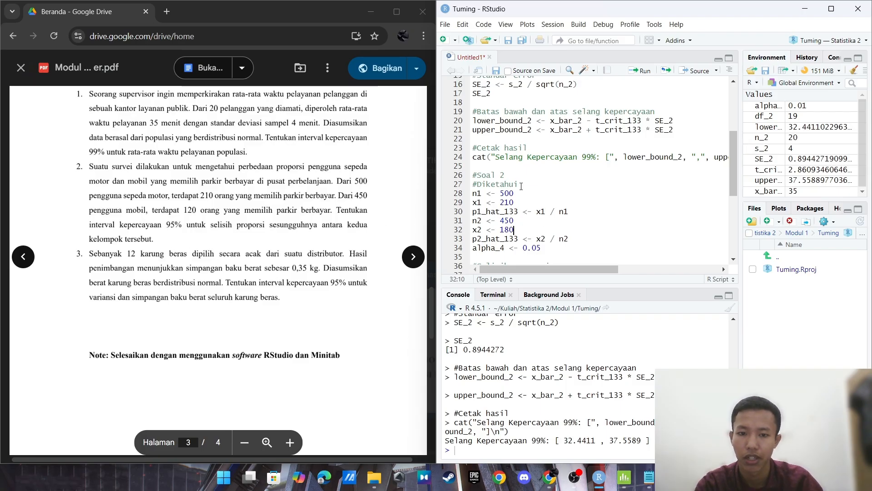
key("BackSpace")
key("BackSpace")
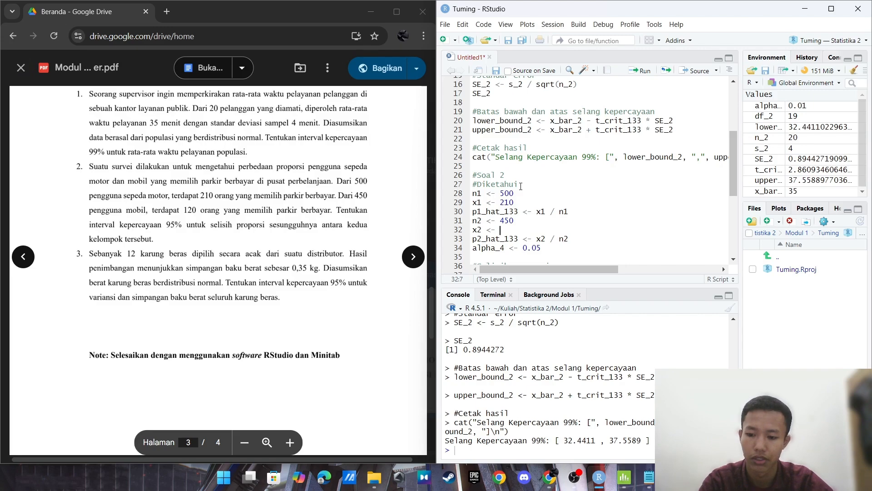
type("20")
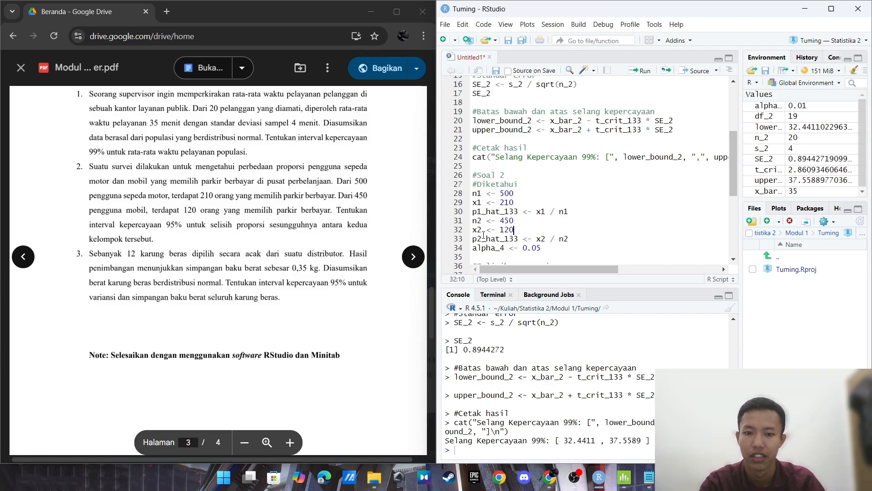
Run the whole #Soal 2 block, from its comment line through the final cat line.
left_click(491, 248)
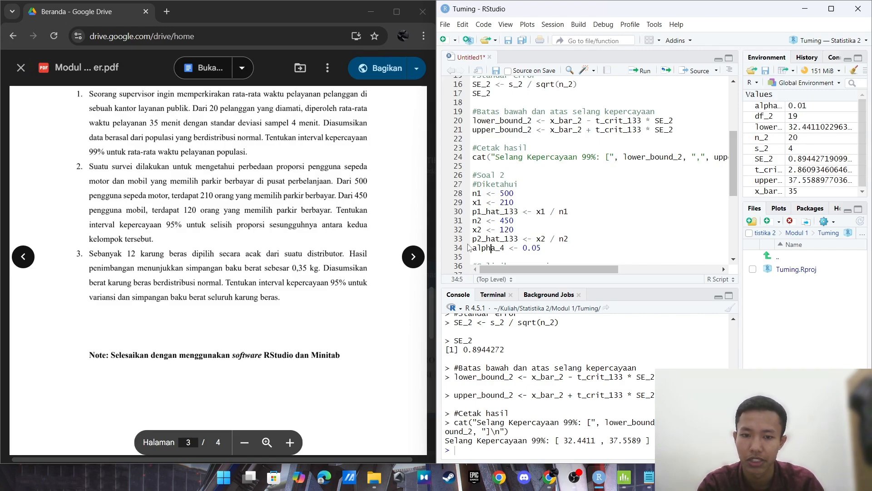
scroll(518, 218, "up", 2)
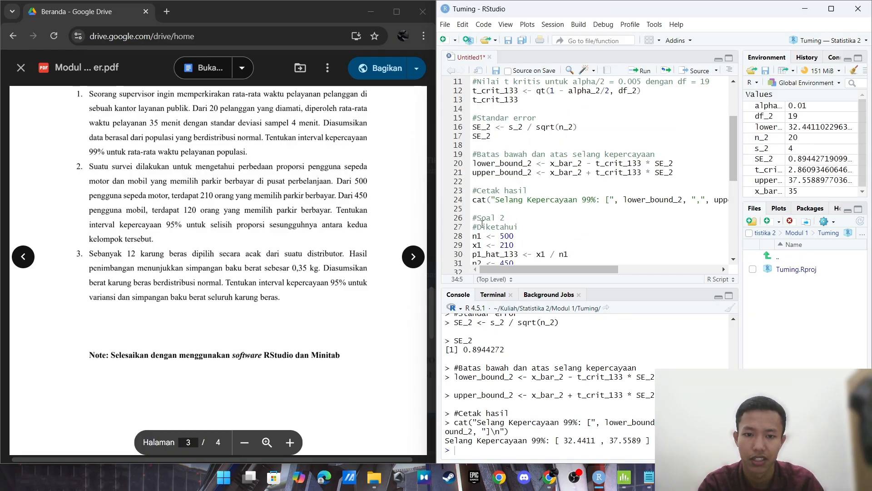
left_click_drag(471, 216, 722, 266)
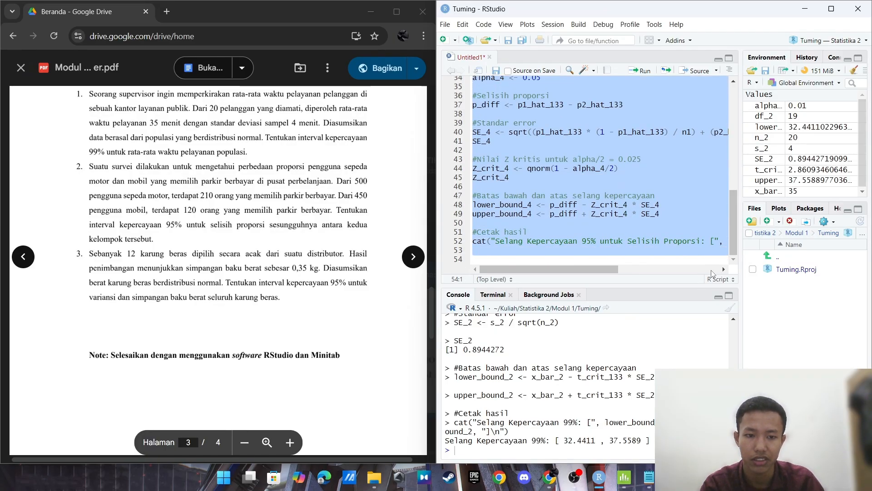
key("ctrl+Return")
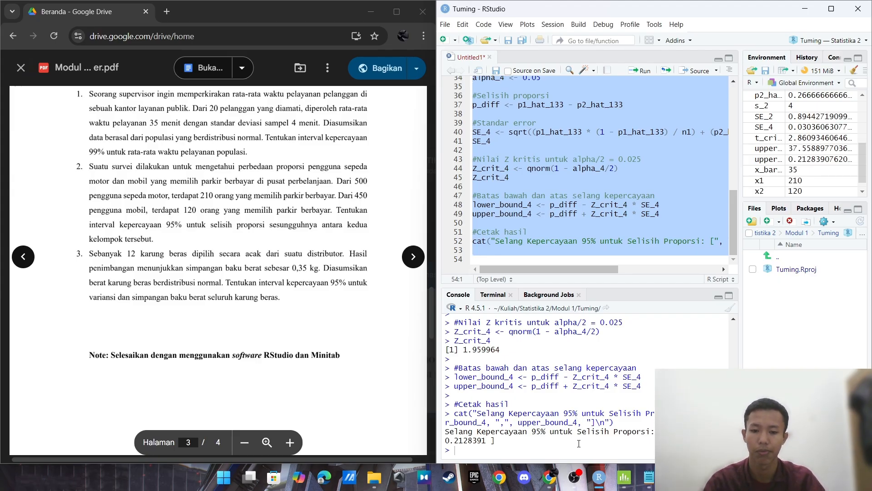
left_click(565, 241)
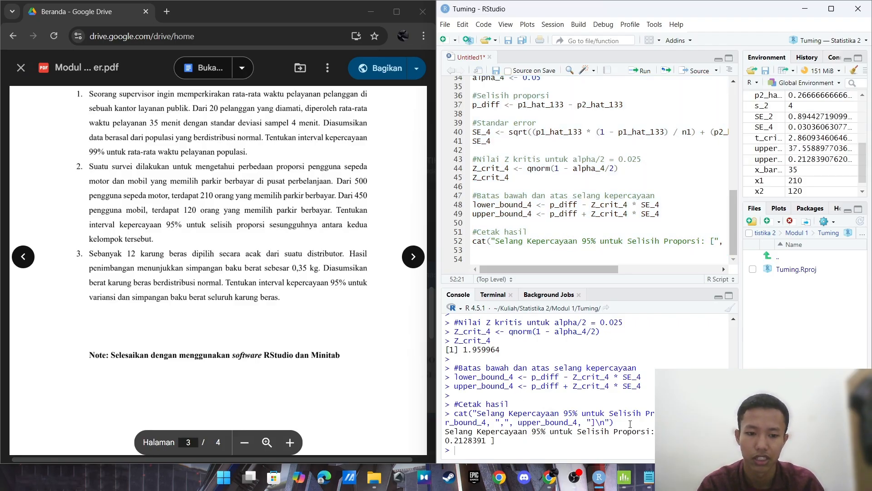
Switch to Minitab and start a 2 Proportions analysis using summarized data.
left_click(624, 477)
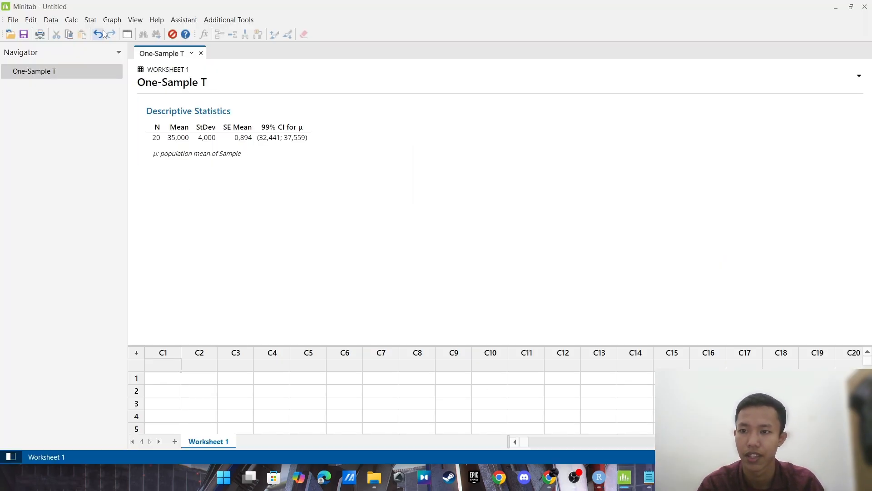
left_click(90, 21)
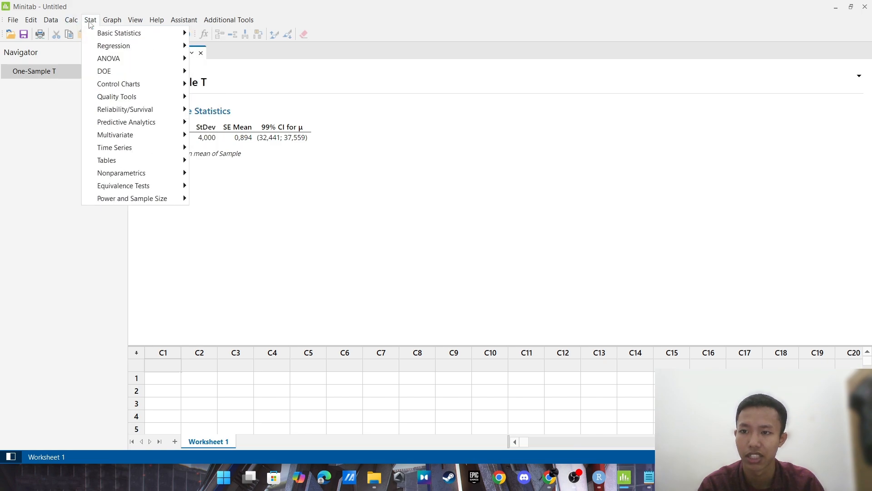
mouse_move(115, 33)
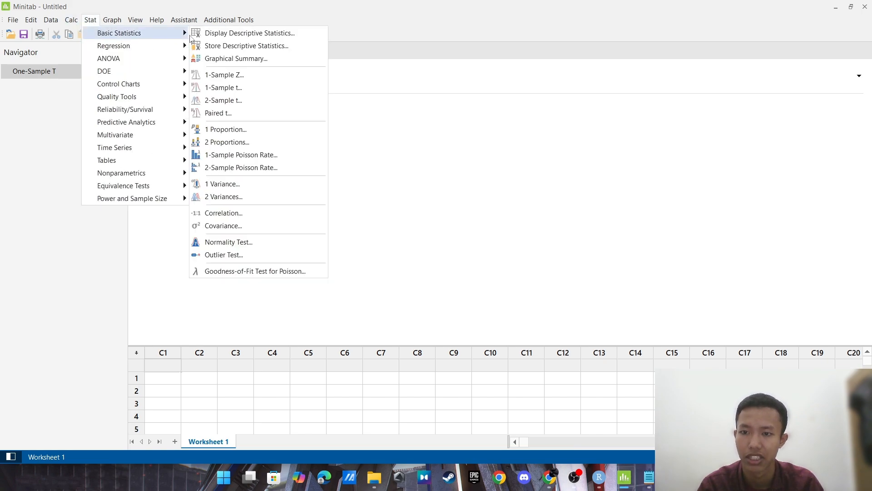
left_click(281, 147)
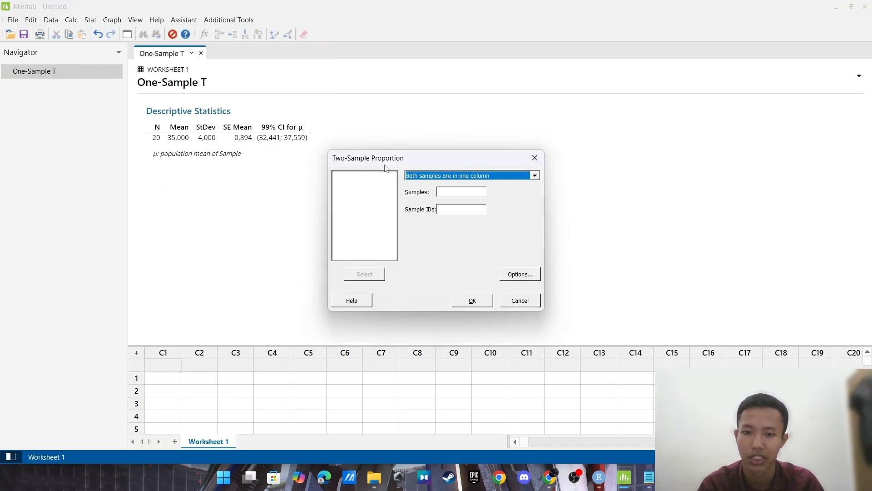
left_click(460, 177)
left_click(459, 200)
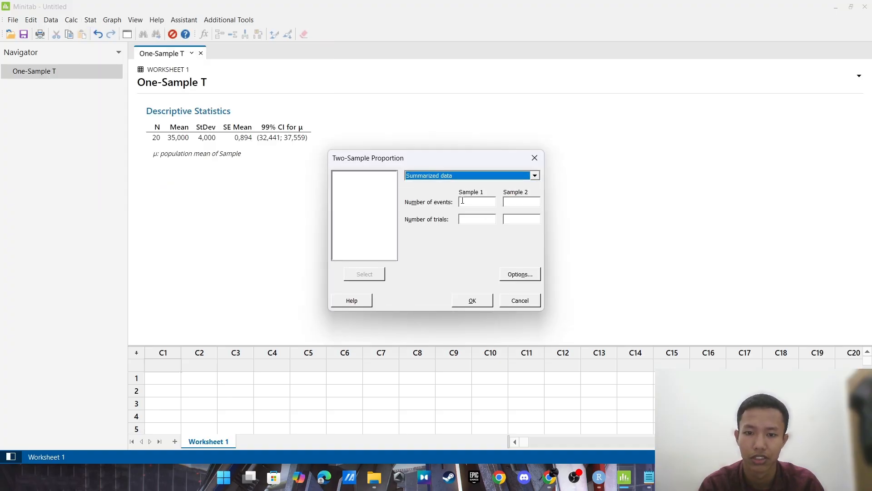
left_click(478, 202)
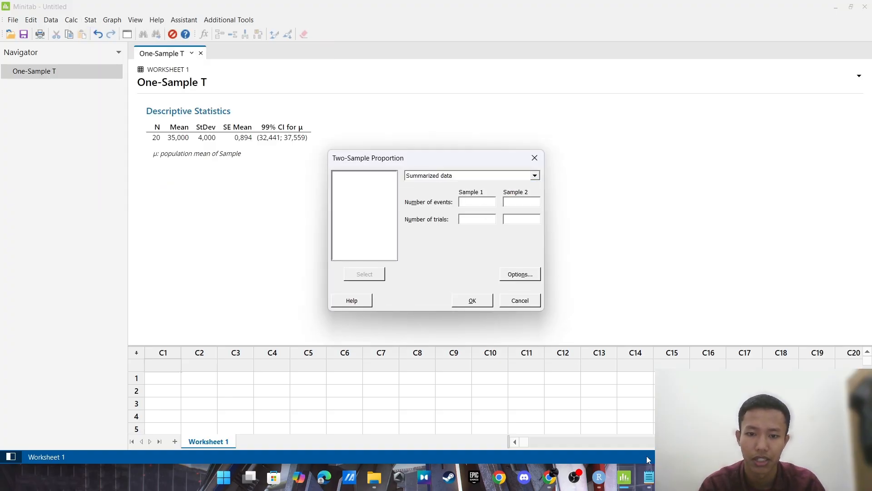
Check problem 2 in the assignment PDF and enter 210 events and 500 trials for Sample 1.
mouse_move(649, 477)
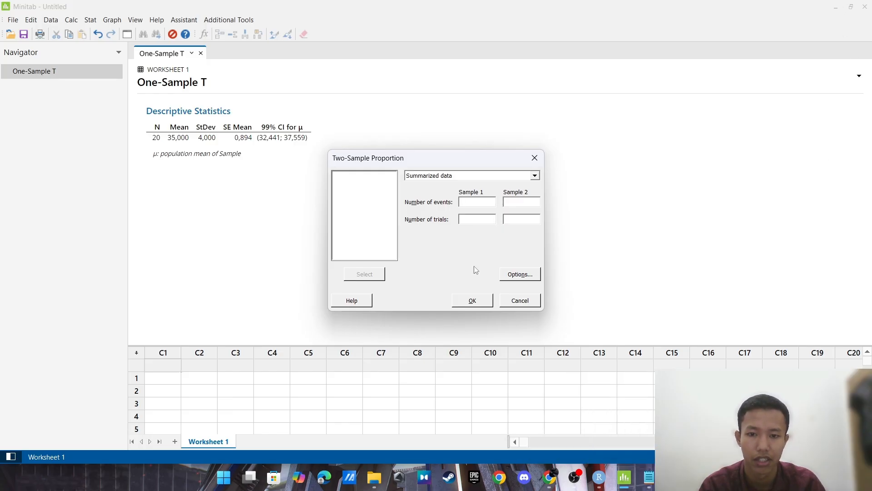
left_click(550, 478)
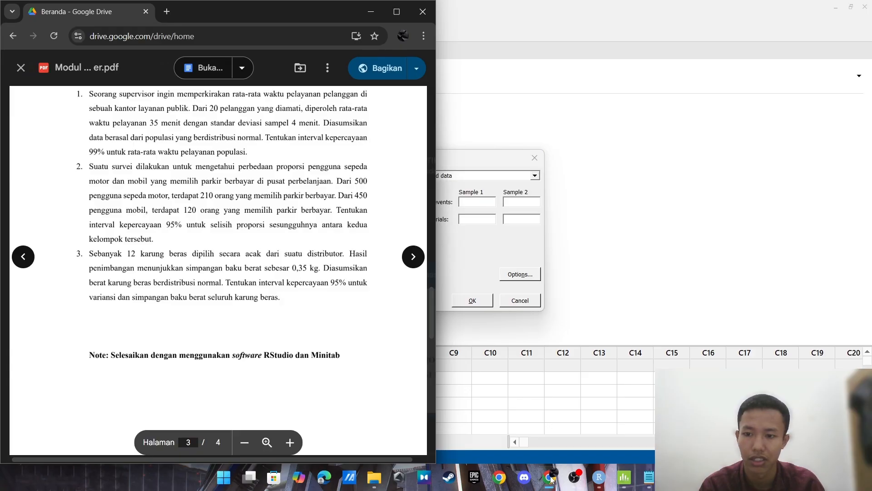
left_click(551, 477)
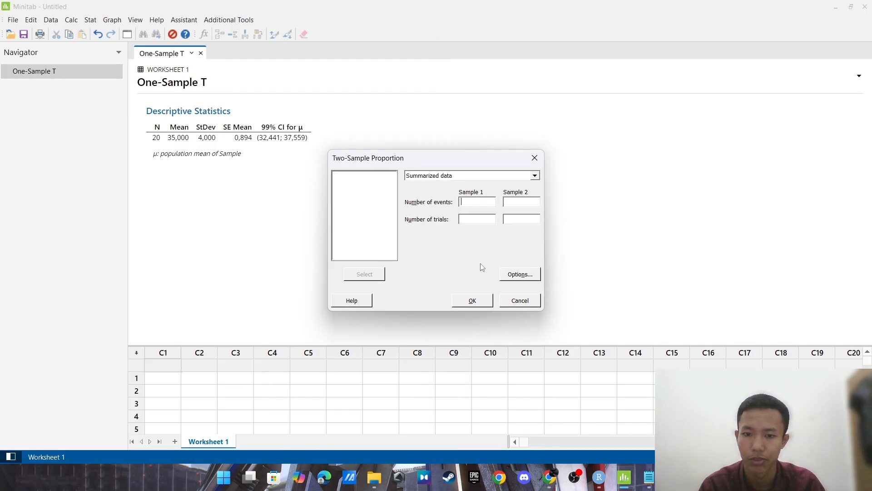
left_click(488, 205)
type("210")
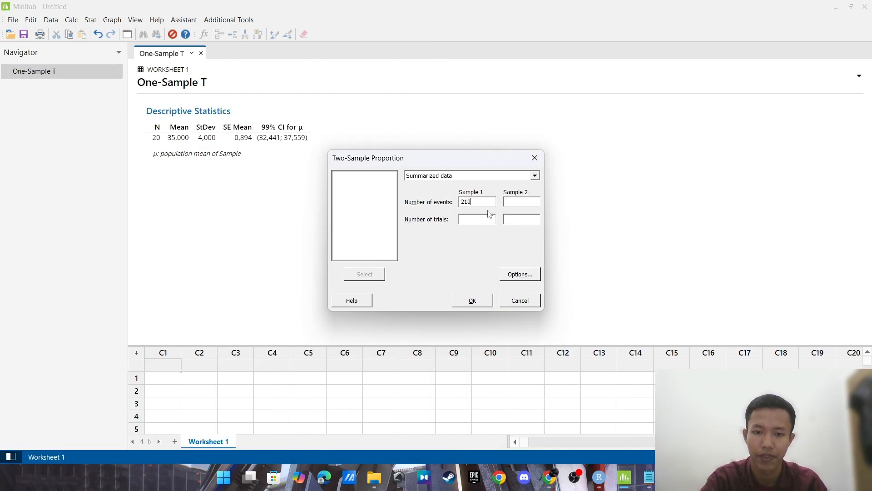
left_click(481, 221)
type("500")
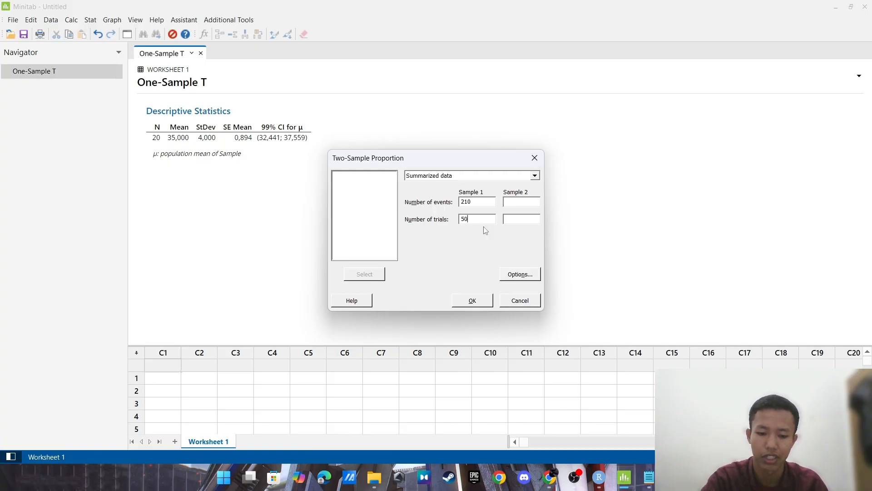
Check the car-user figures in the assignment PDF and enter 120 events and 450 trials for Sample 2.
key("Tab")
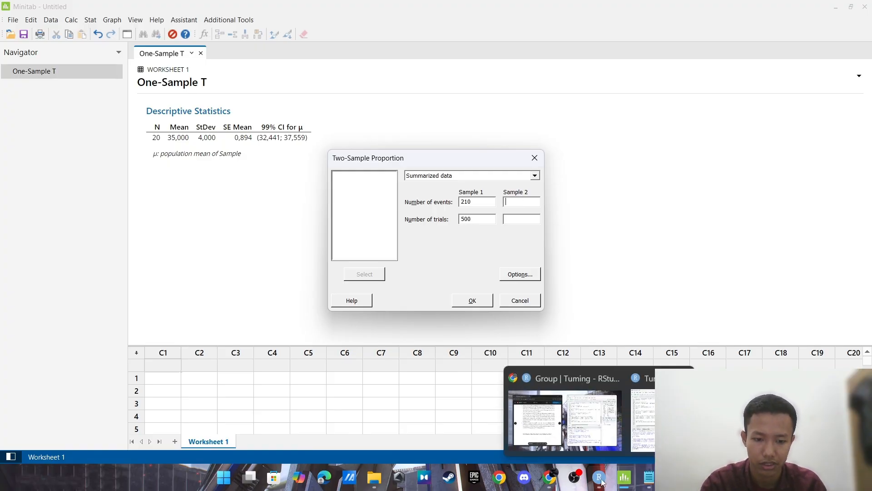
left_click(550, 478)
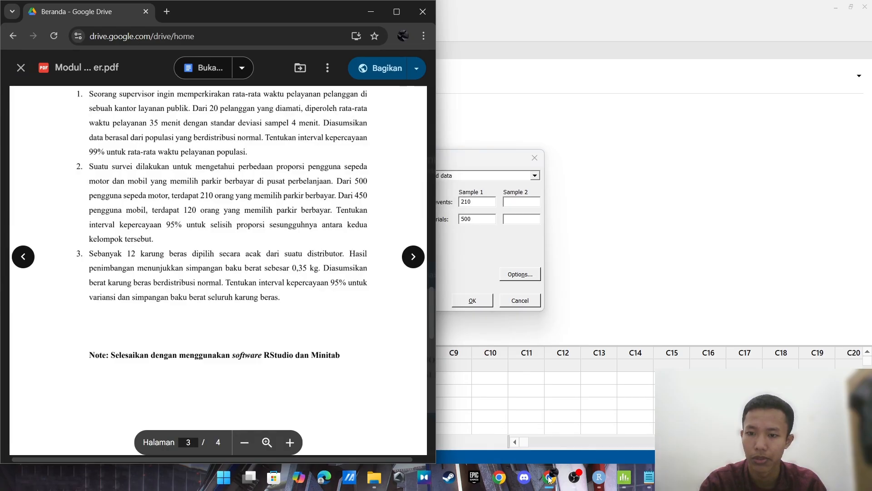
left_click(550, 478)
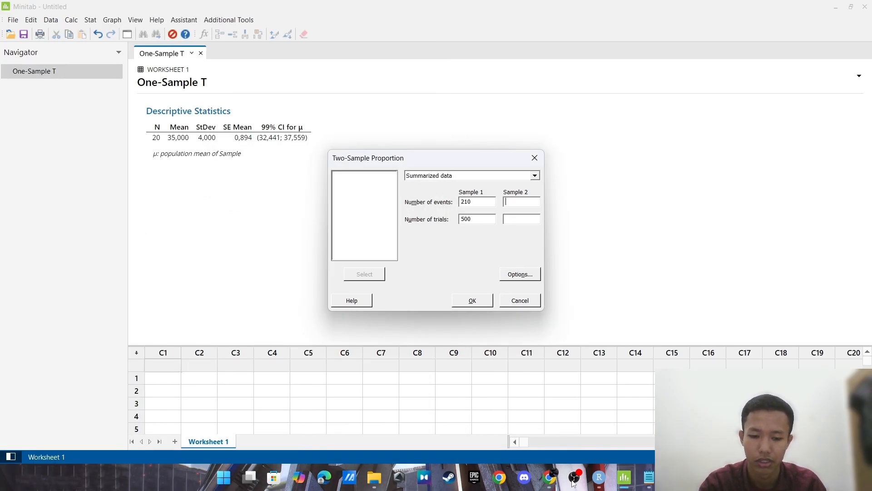
left_click(548, 479)
left_click(543, 483)
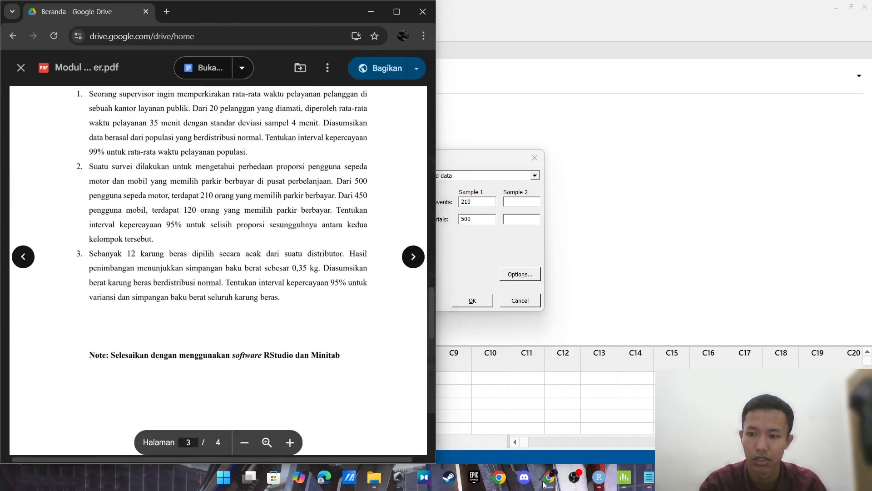
type("120")
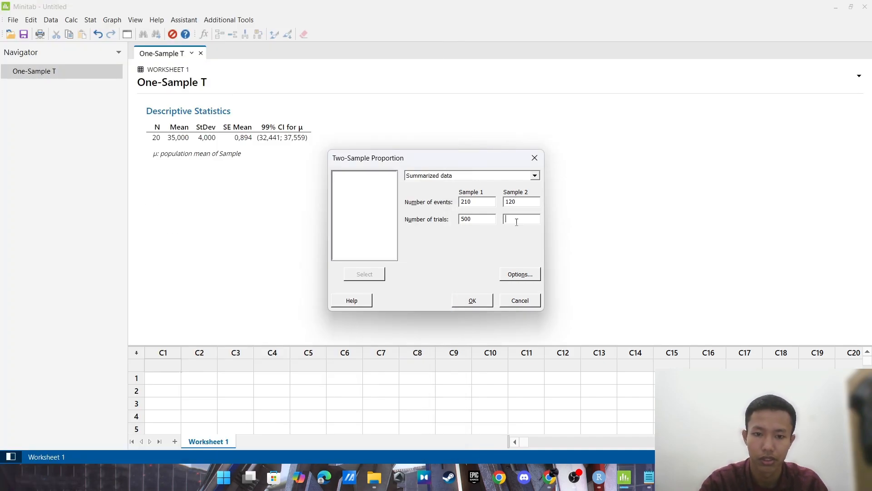
type("450")
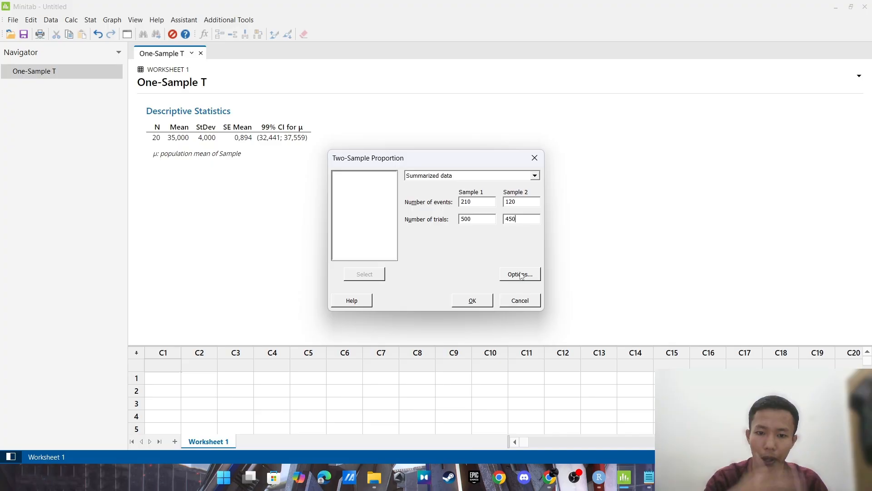
Keep the 95,0 confidence level, choose to estimate the proportions separately, run the two-proportion analysis and review its results.
left_click(519, 273)
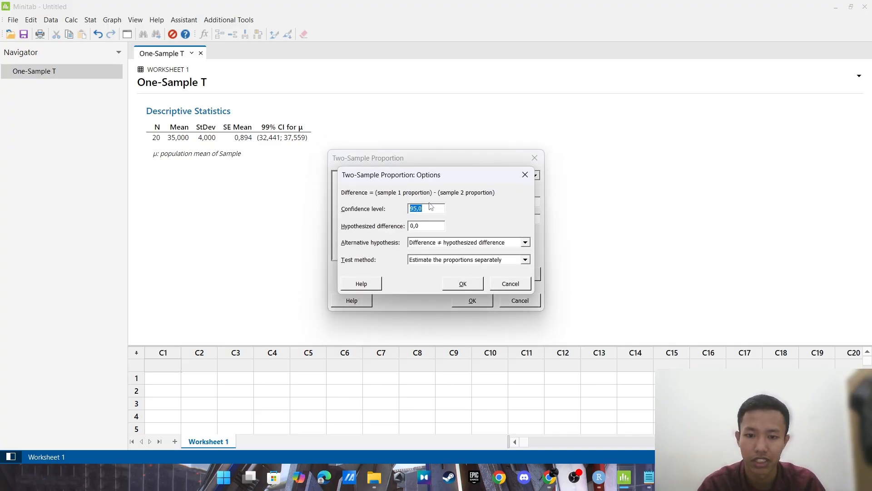
left_click(473, 261)
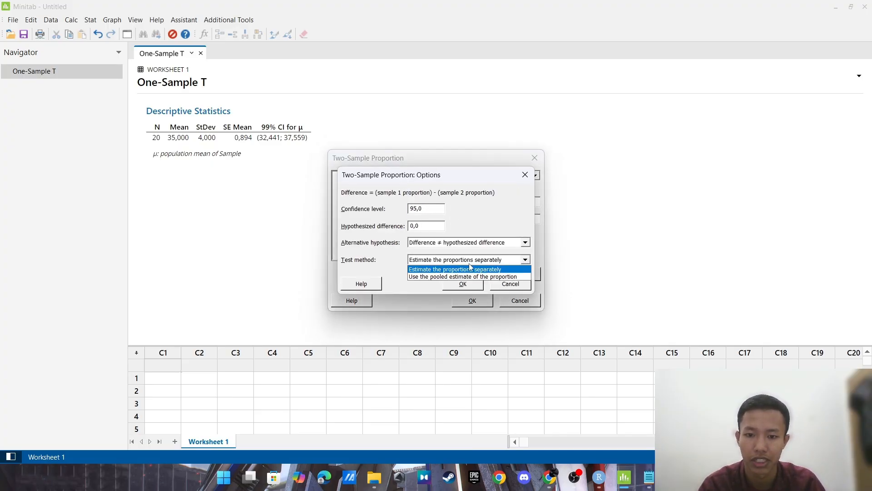
left_click(476, 262)
left_click(475, 262)
left_click(462, 277)
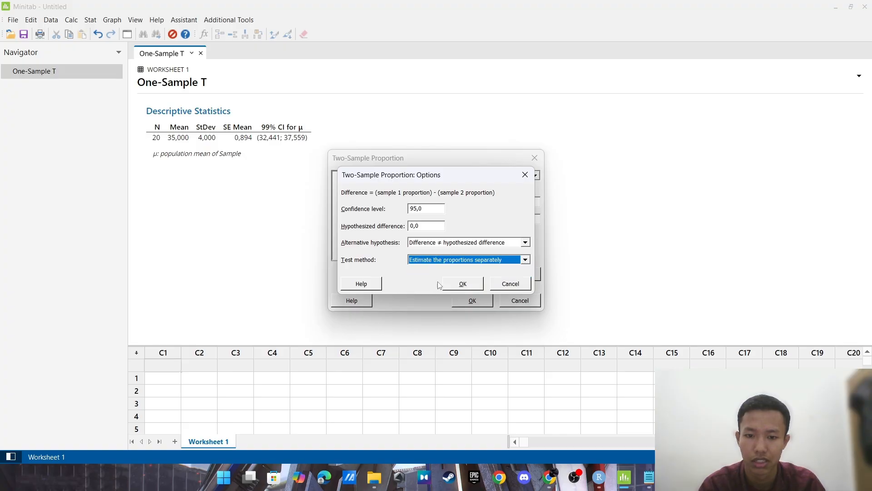
left_click(462, 284)
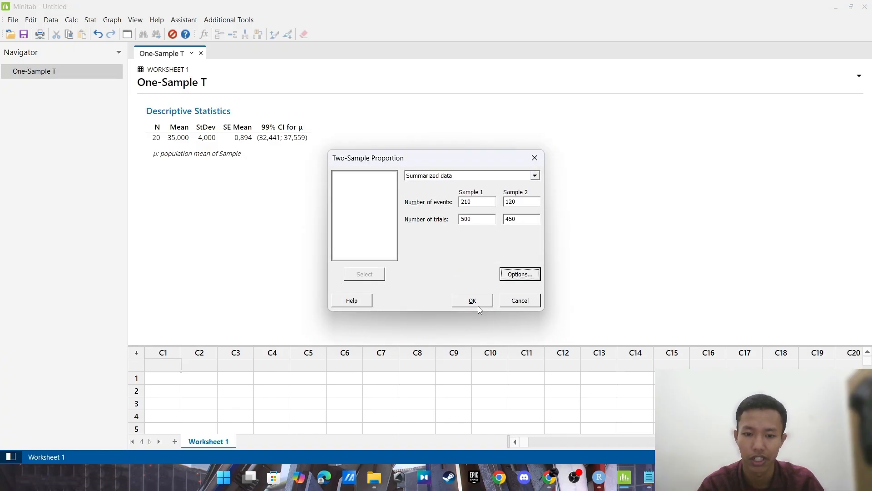
left_click(473, 300)
scroll(282, 271, "down", 1)
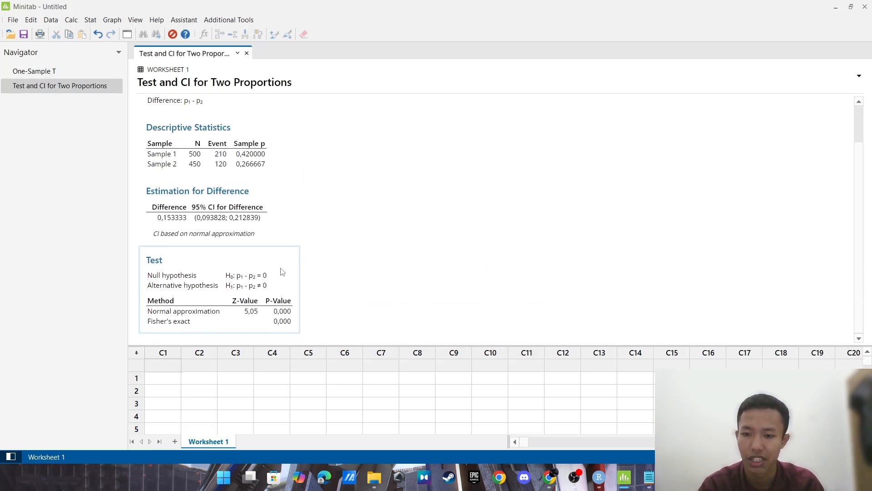
scroll(333, 259, "up", 1)
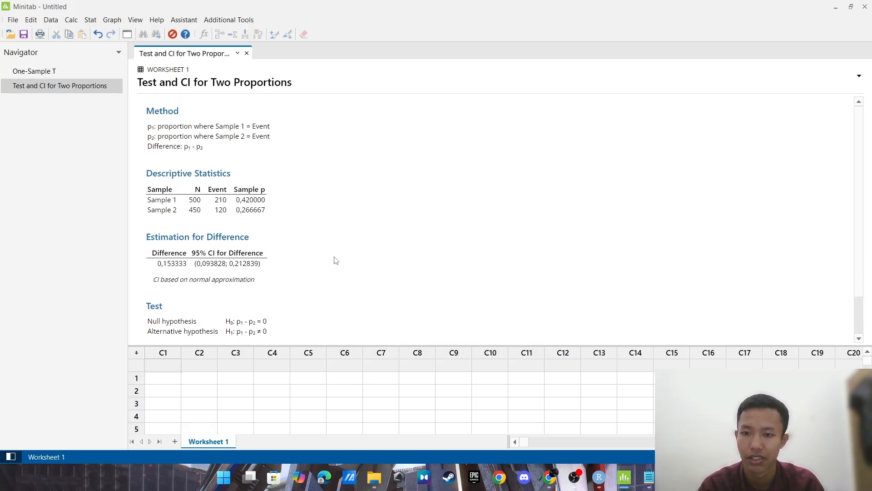
Compare the Minitab interval with problem 2's output in RStudio, then read problem 3 in the assignment PDF.
left_click(599, 479)
scroll(434, 209, "down", 1)
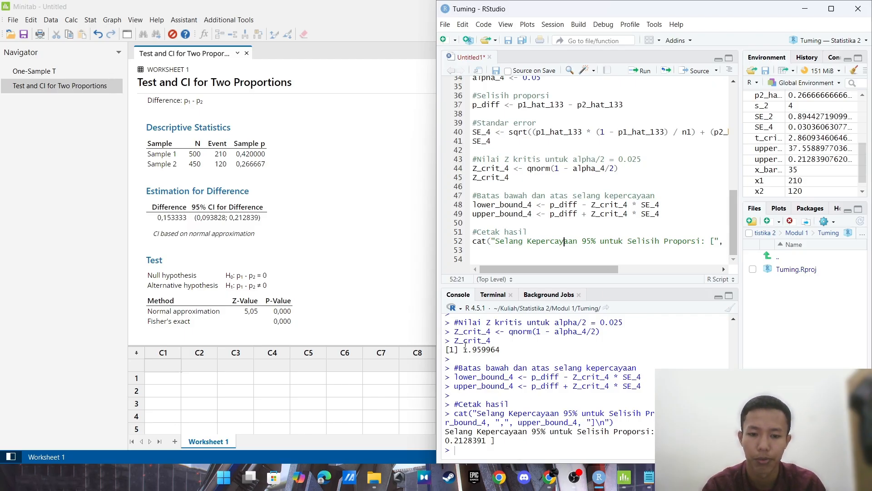
left_click(549, 476)
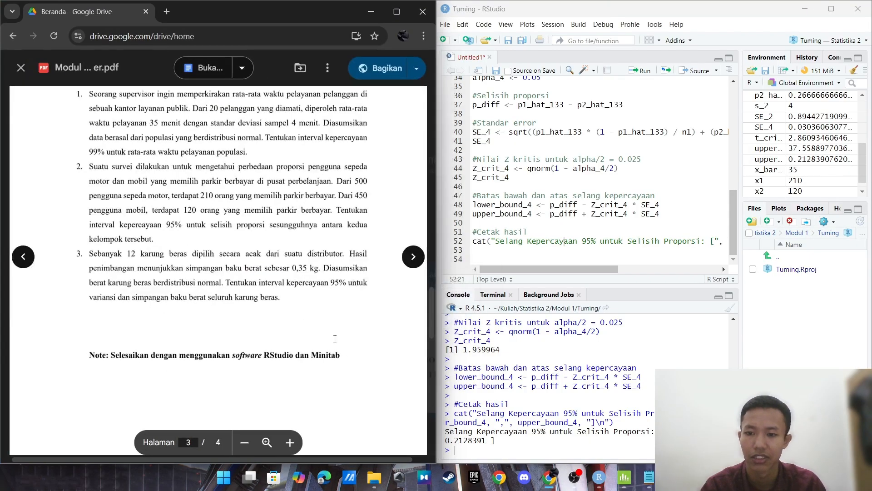
left_click(396, 12)
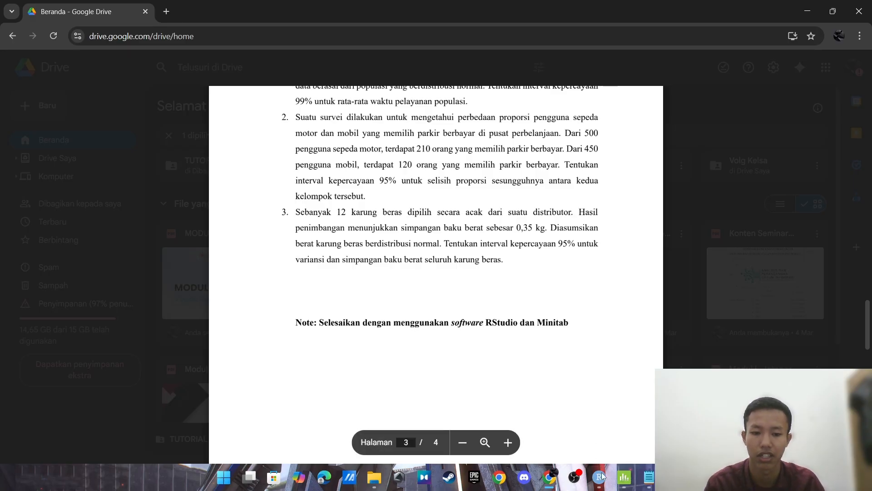
In Notepad, copy the SOAL 5 variance-estimation code from #Diketahui through the final Simbangan Baku cat line.
left_click(623, 476)
left_click(648, 476)
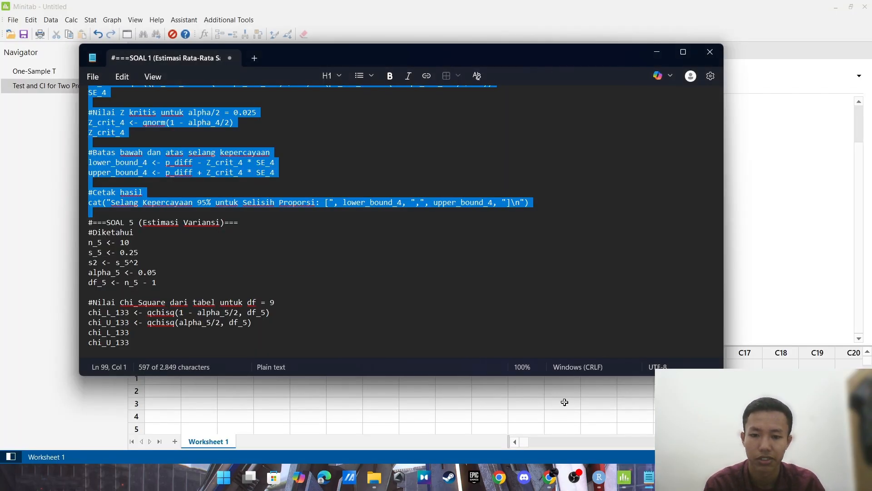
scroll(167, 226, "down", 2)
scroll(166, 226, "down", 2)
scroll(122, 192, "up", 2)
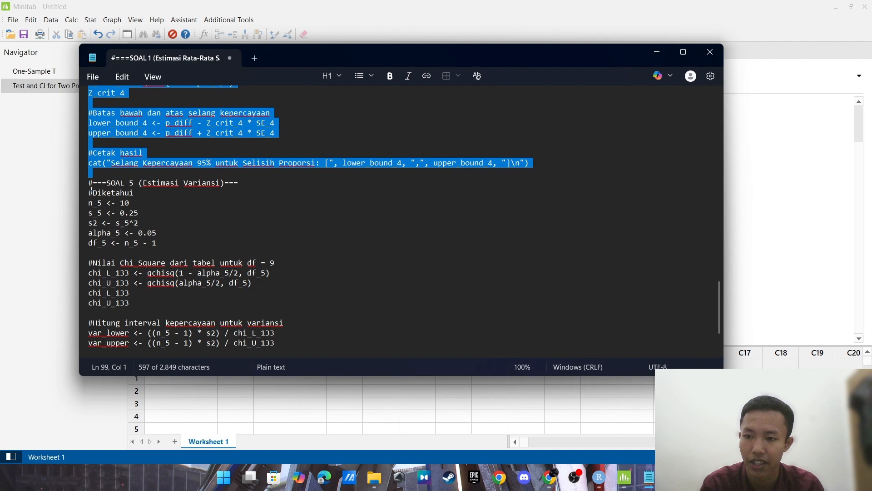
left_click_drag(91, 191, 494, 351)
key("ctrl+c")
scroll(280, 296, "down", 2)
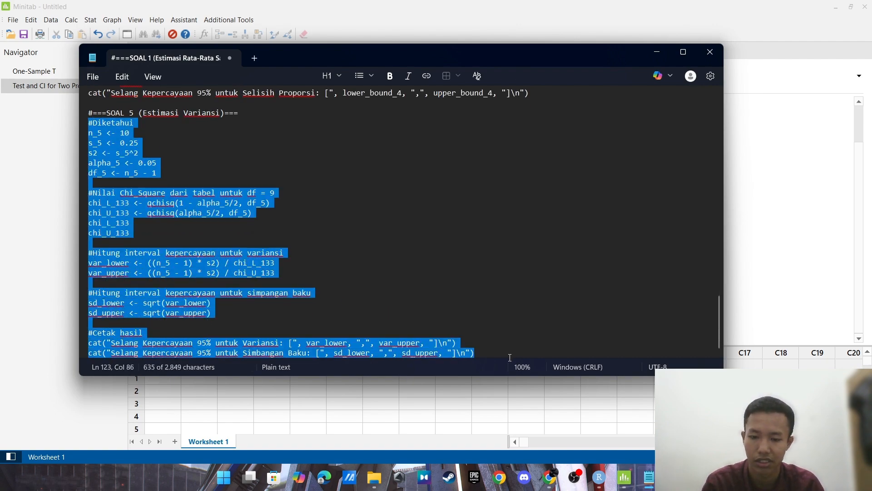
left_click(518, 333)
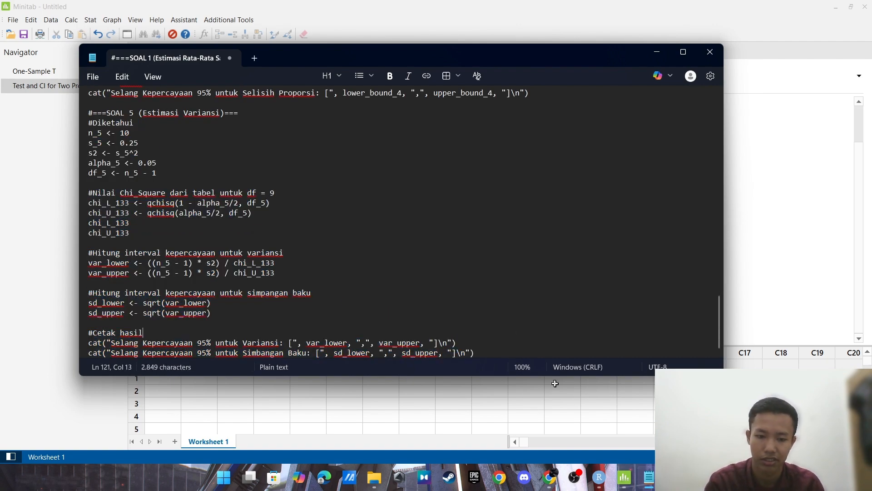
In RStudio, add the comment #Soal 3 below problem 2's code and paste the copied variance code under it.
left_click(607, 479)
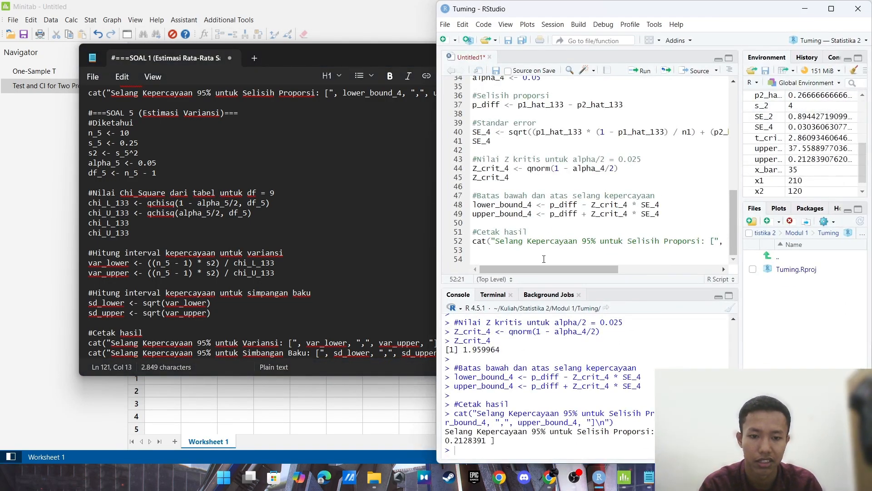
left_click(544, 259)
type("#Soal")
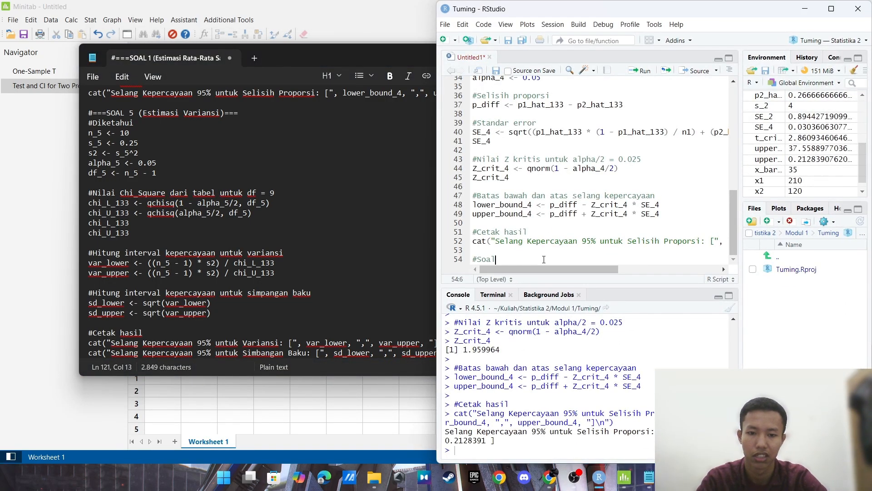
key("Return")
key("ctrl+v")
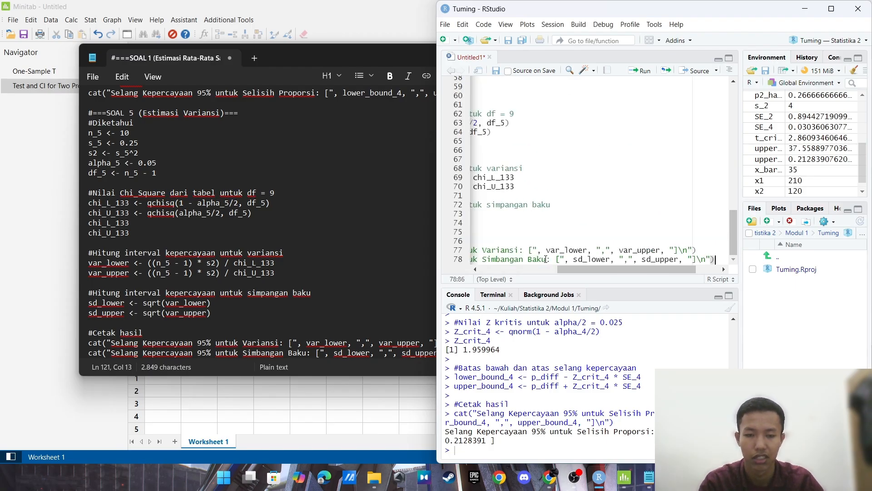
Place the assignment PDF beside RStudio, with problem 3 and the #Soal 3 given values both in view.
left_click(550, 476)
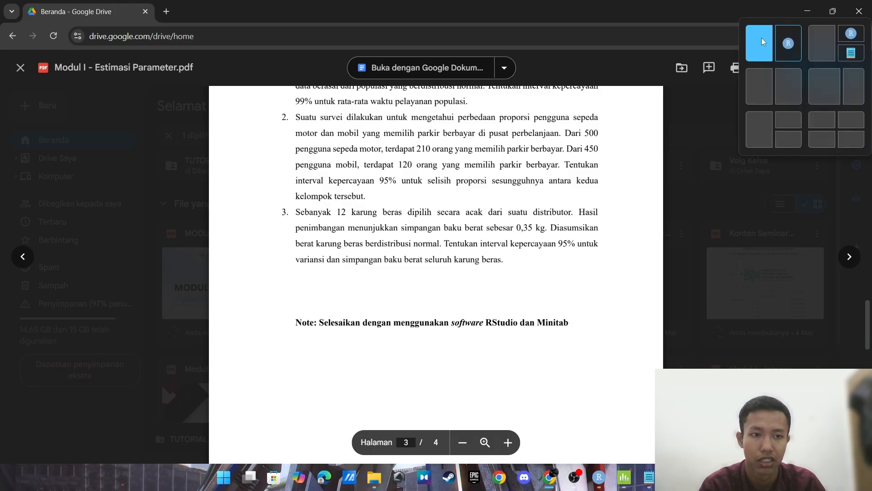
left_click(766, 41)
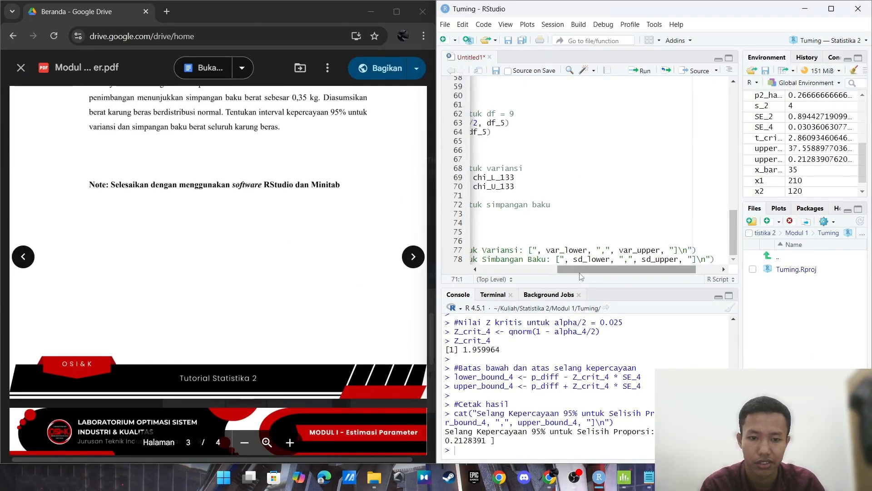
left_click_drag(581, 270, 467, 276)
scroll(529, 191, "up", 1)
scroll(529, 191, "up", 1)
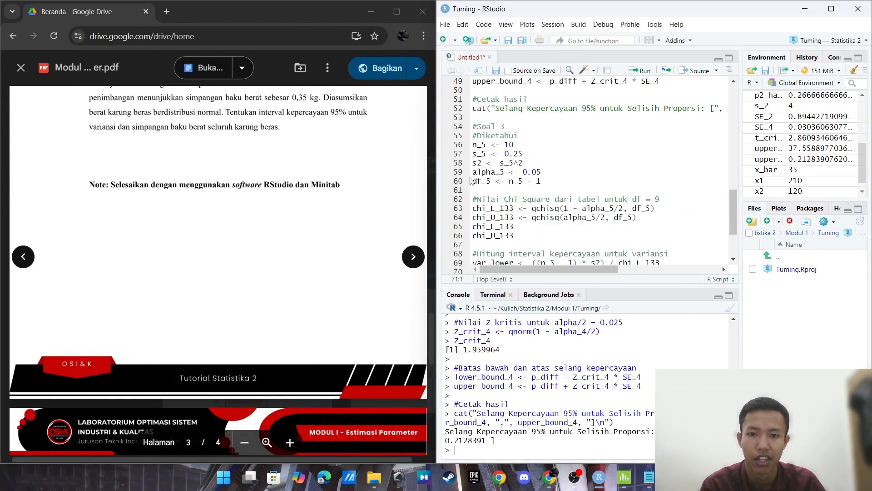
left_click(473, 172)
scroll(258, 173, "up", 3)
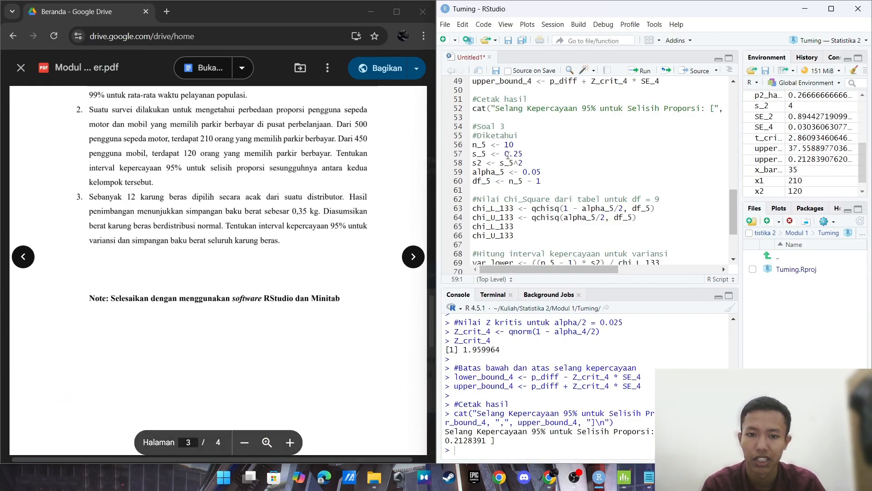
Set n_5 to 12 and s_5 to 0.35 in the #Soal 3 code.
left_click(511, 146)
key("BackSpace")
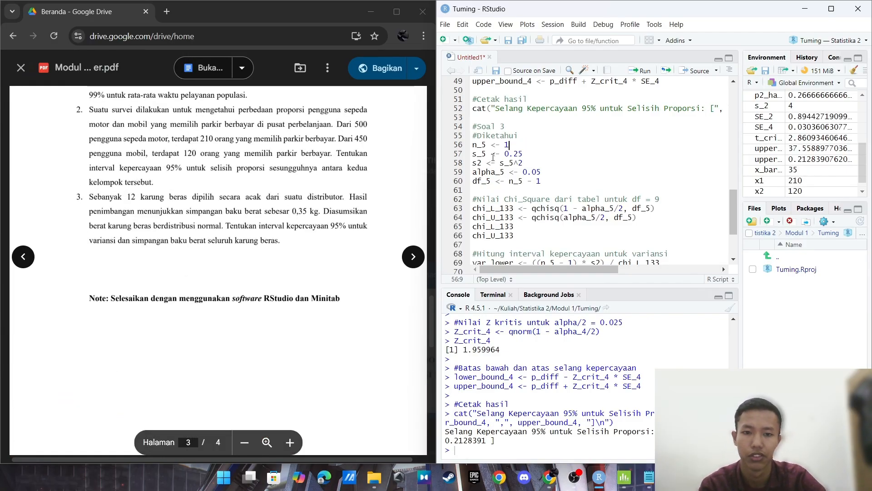
type("12")
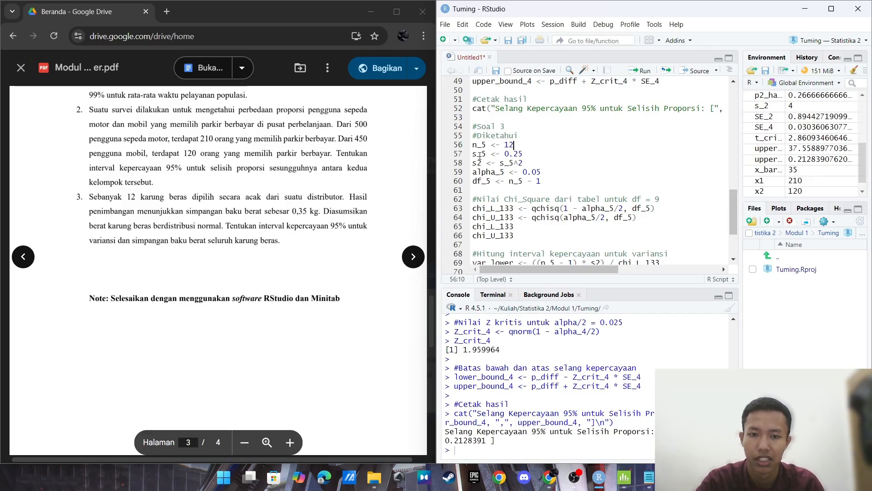
left_click(539, 154)
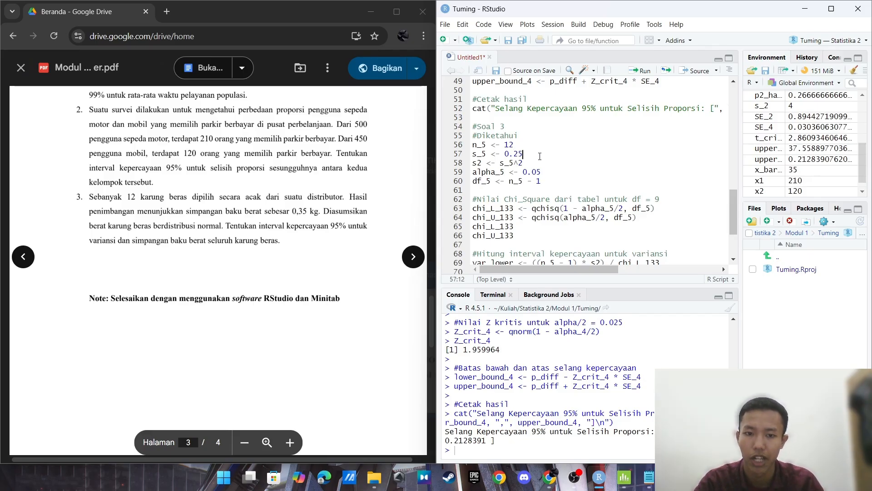
key("BackSpace")
key("BackSpace")
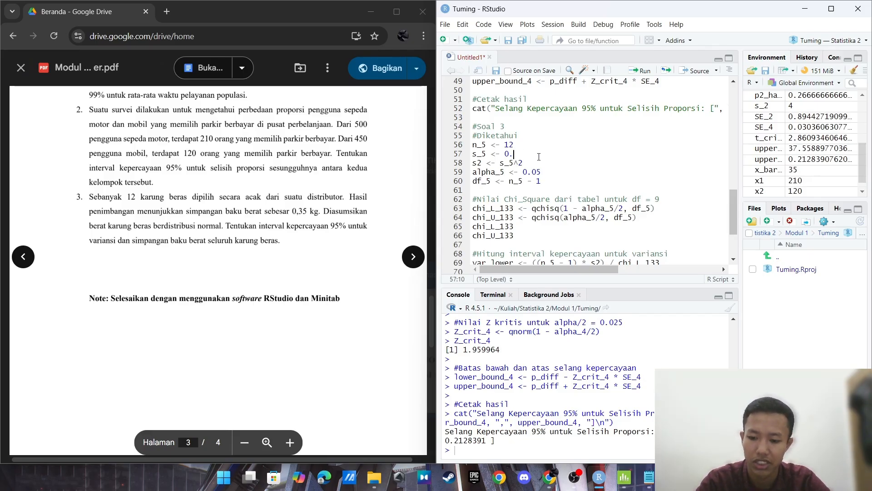
type("35")
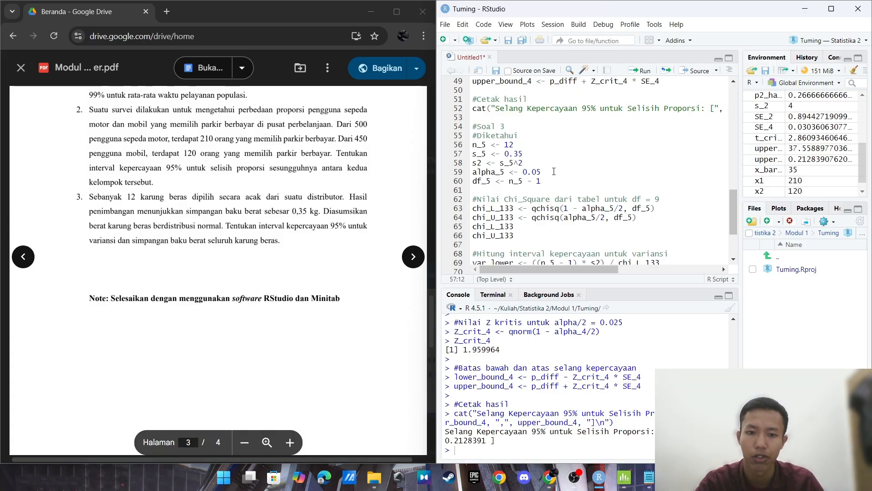
Run the whole #Soal 3 block from its comment line through the last cat line, and maximize RStudio to view the output.
scroll(548, 183, "down", 3)
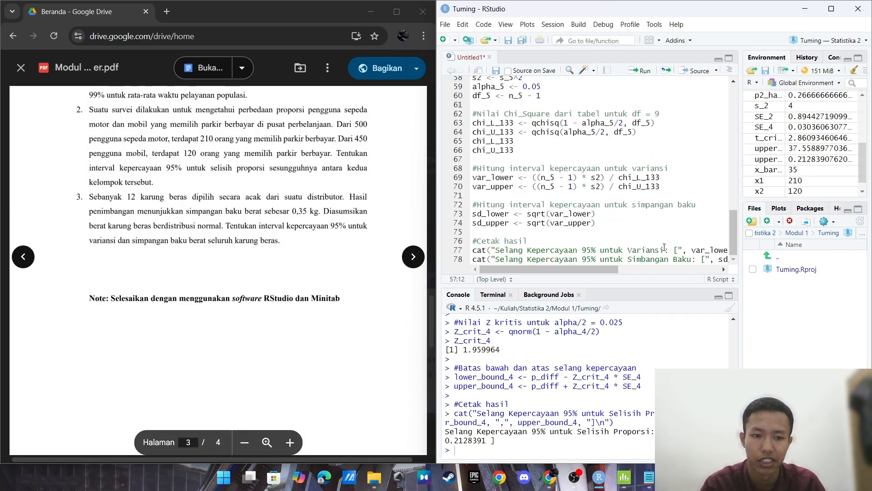
scroll(664, 247, "up", 6)
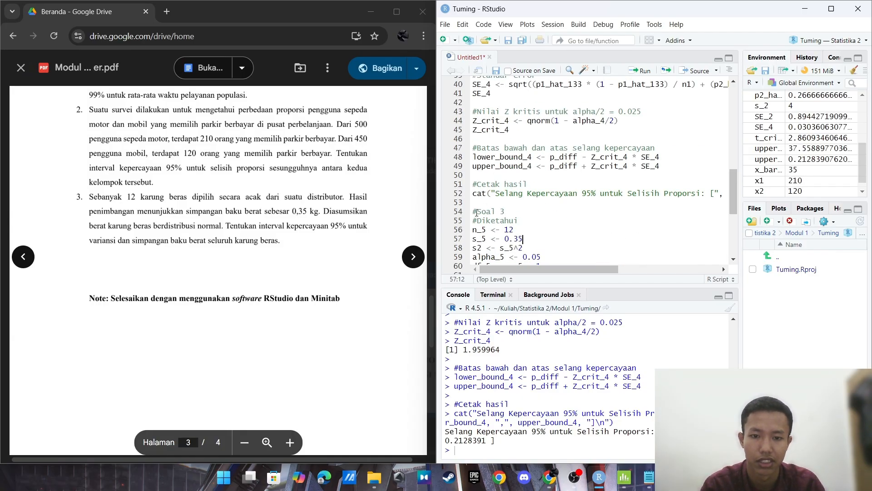
left_click_drag(476, 212, 727, 313)
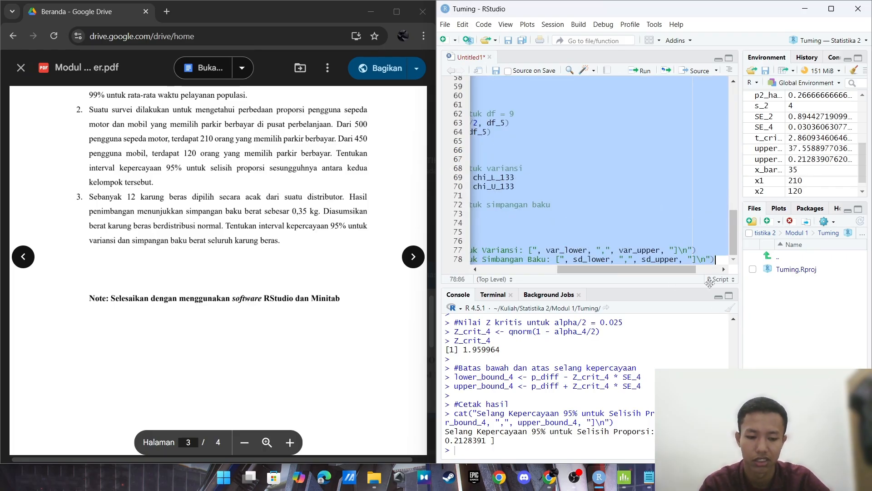
key("ctrl+Return")
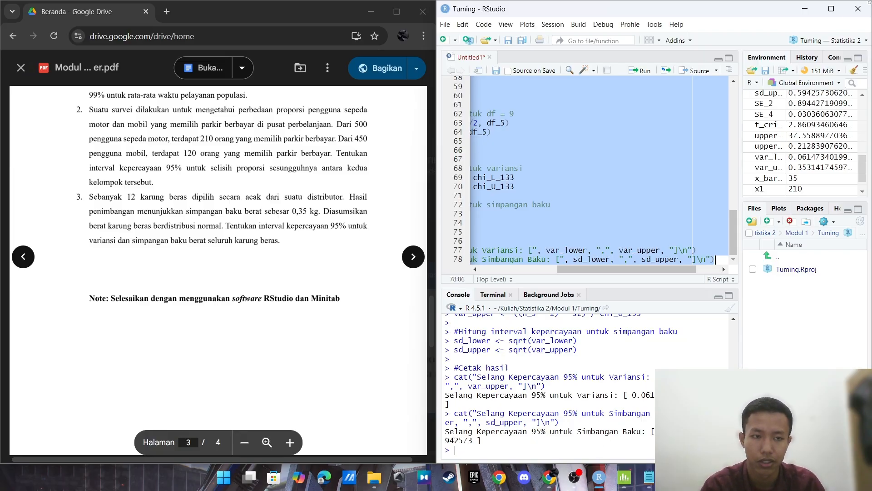
left_click(831, 9)
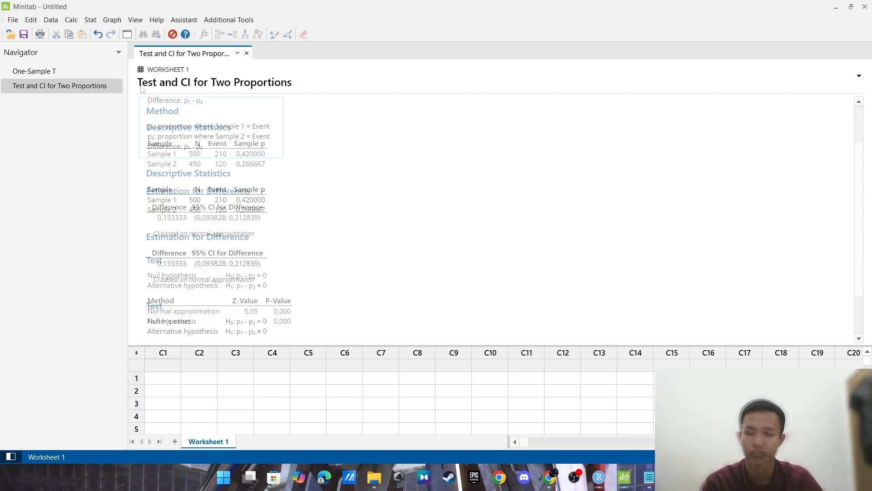
Switch to Minitab and start a 1 Variance analysis based on the sample variance.
left_click(625, 477)
left_click(91, 20)
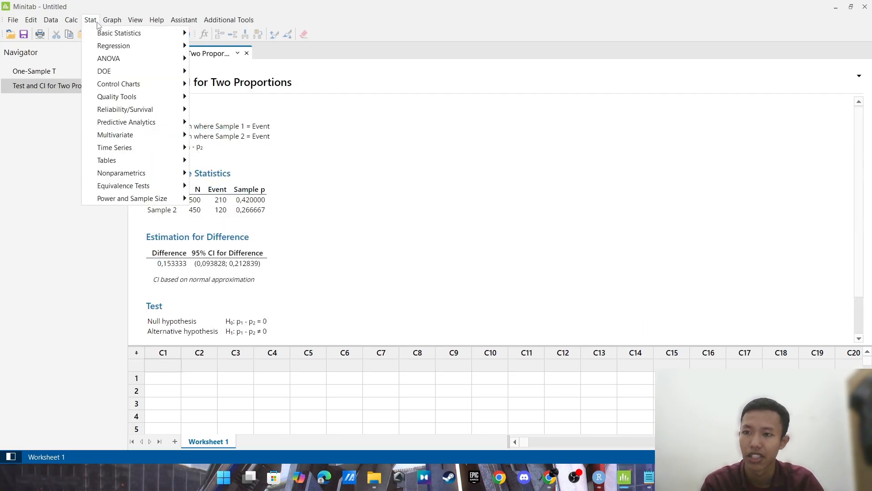
mouse_move(119, 33)
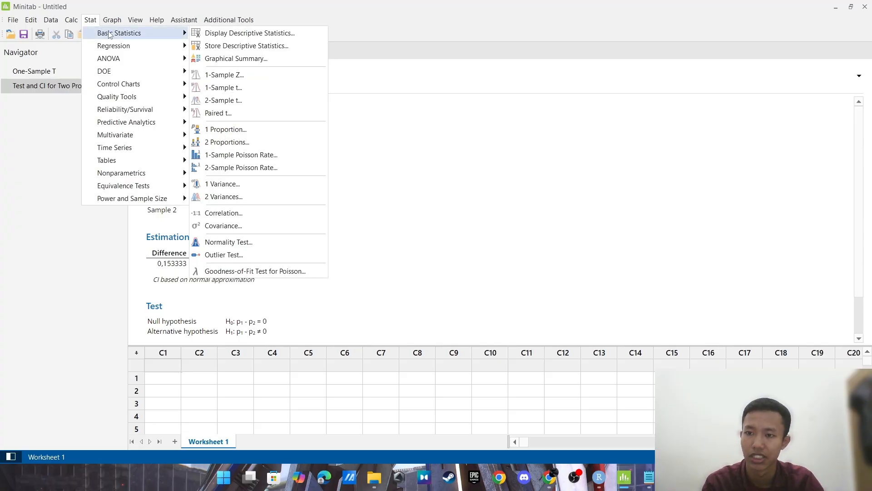
left_click(245, 183)
left_click(403, 173)
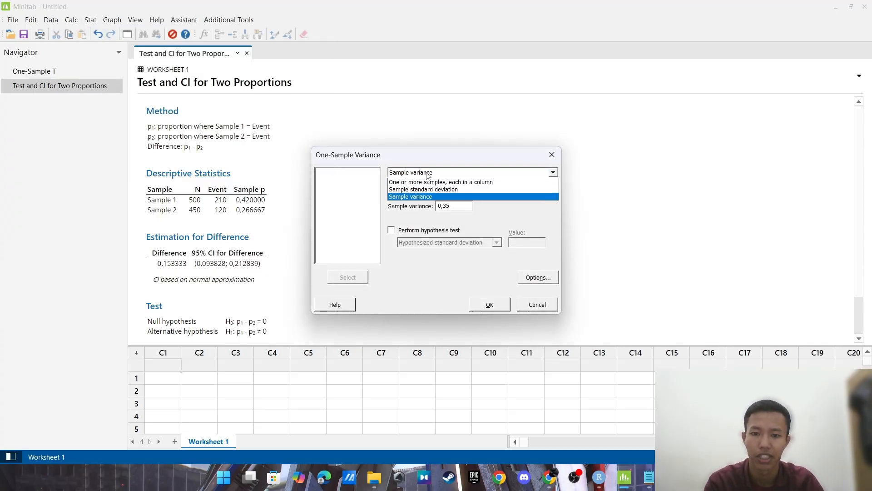
left_click(453, 193)
Clear the sample variance in the One-Sample Variance dialog, keeping sample size 12, and recheck problem 3 in the assignment PDF.
left_click(453, 188)
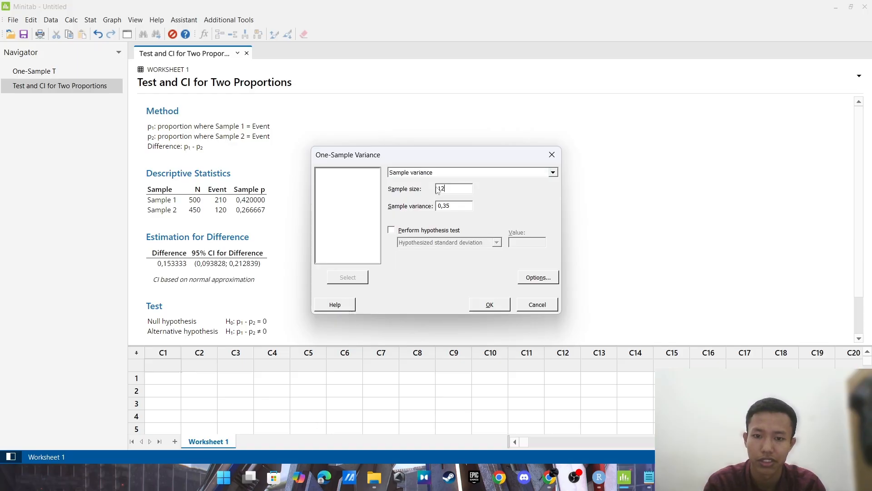
double_click(439, 188)
double_click(461, 206)
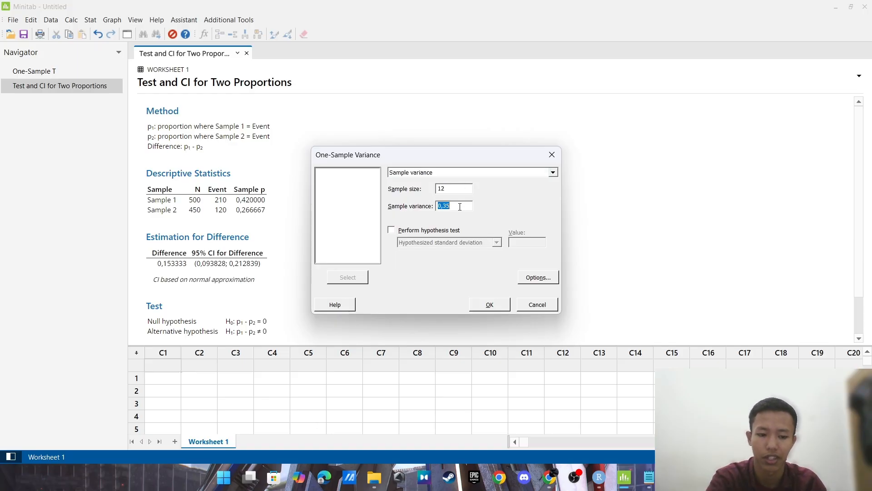
key("BackSpace")
left_click(554, 478)
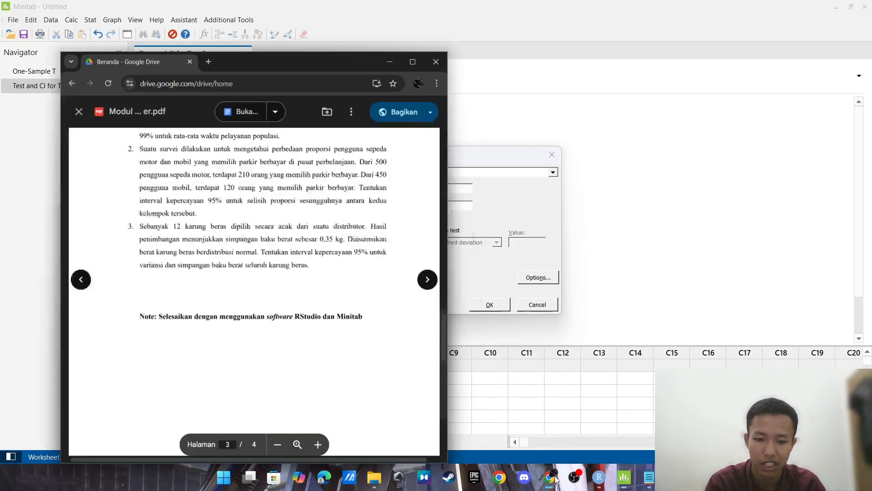
left_click(554, 478)
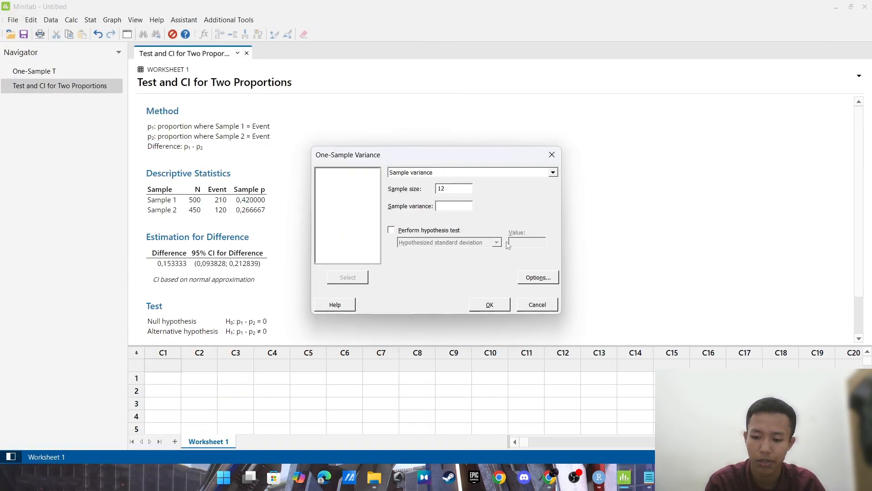
Open Calculator and square the sample standard deviation by computing 0,35 × 0,35.
key("super")
type("calculator")
key("Return")
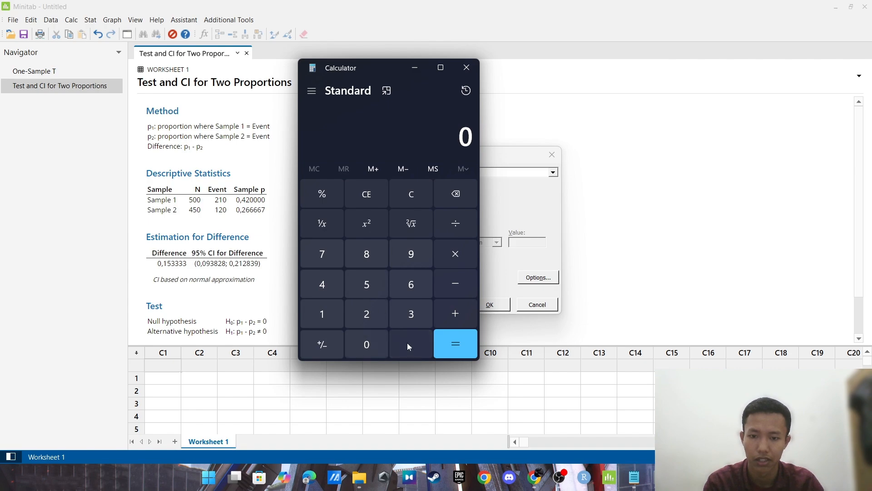
left_click(409, 343)
type("35")
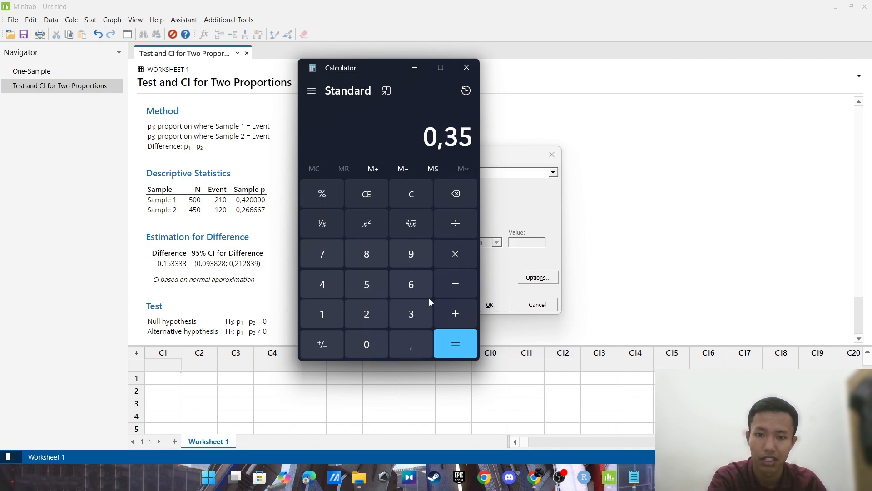
left_click(456, 257)
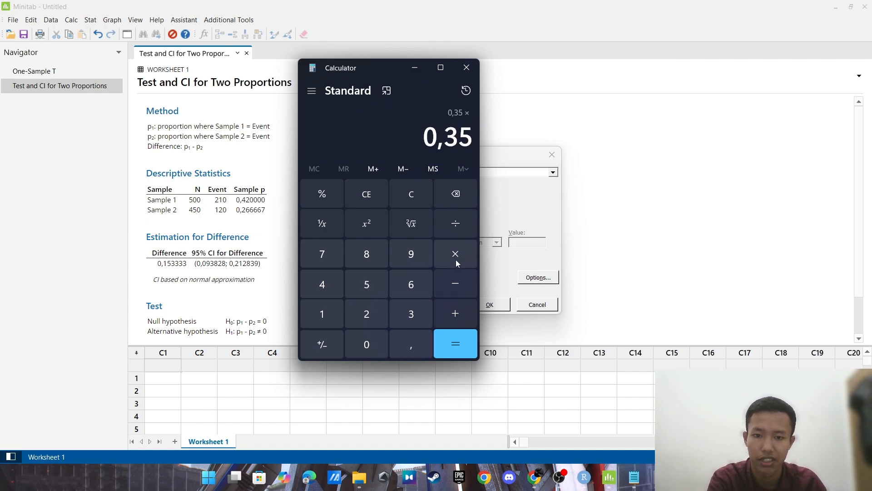
type(",5")
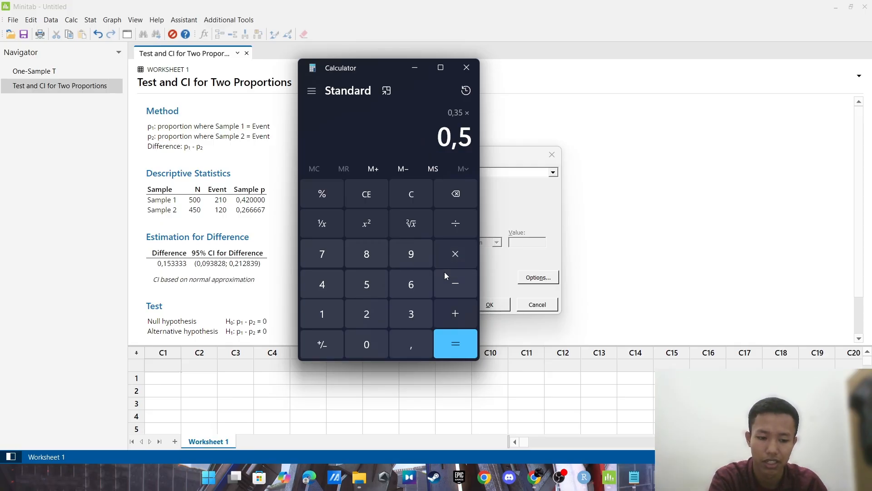
key("BackSpace")
type("35")
left_click(450, 339)
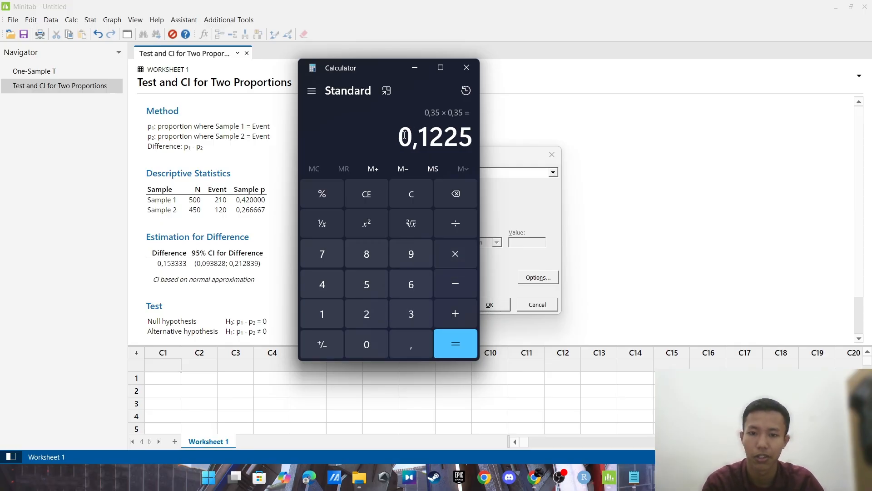
Copy the squared value 0,1225 from Calculator into Minitab as the sample variance.
left_click_drag(404, 135, 473, 136)
key("ctrl+c")
left_click(532, 217)
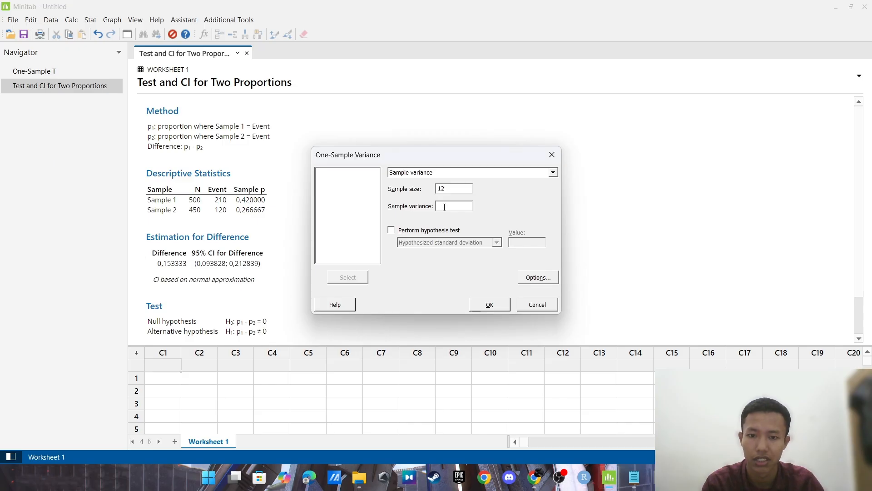
key("ctrl+v")
Accept the 95,0 confidence level in the analysis options and run the one-sample variance analysis.
left_click(538, 277)
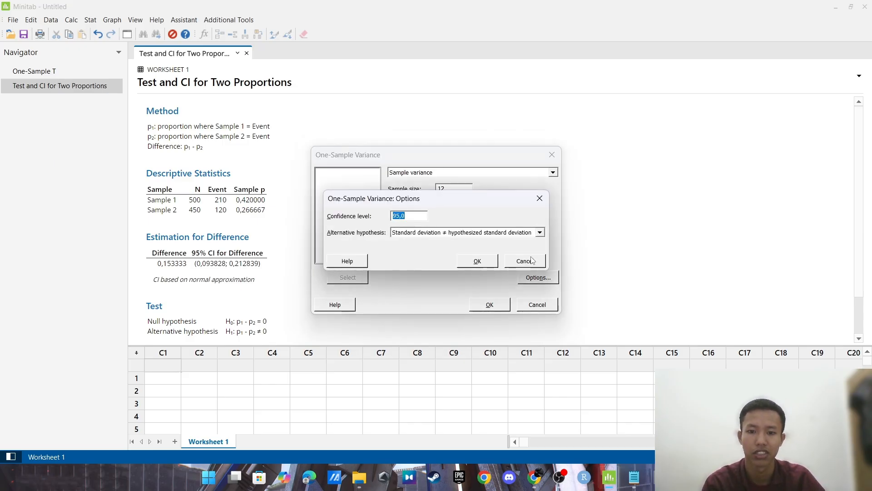
left_click(490, 260)
left_click(496, 262)
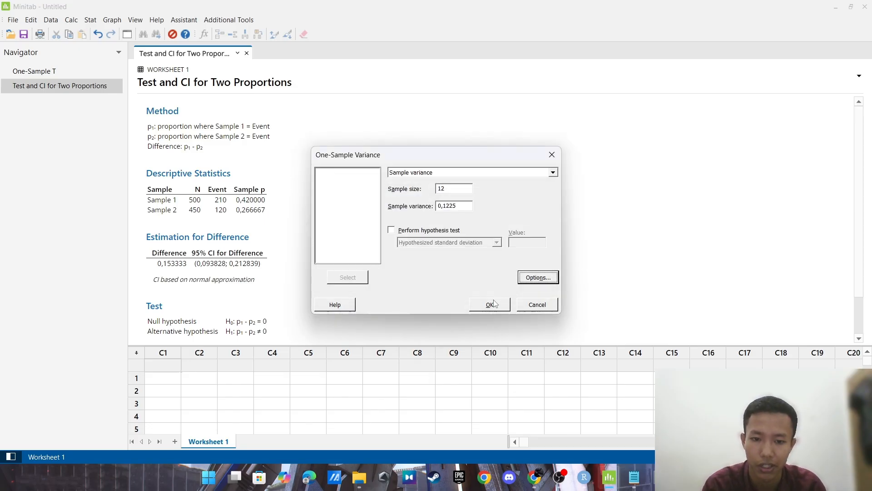
left_click(499, 301)
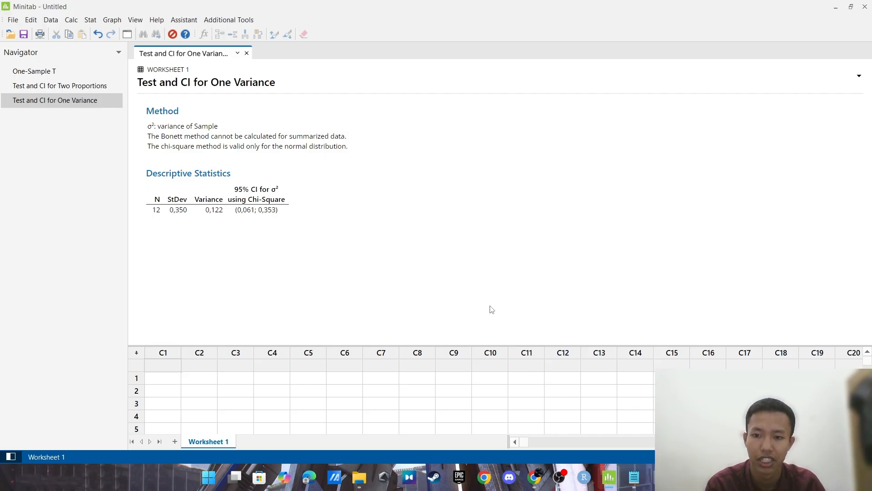
Switch to RStudio and compare the console's 95% variance interval with the Minitab result.
left_click(583, 476)
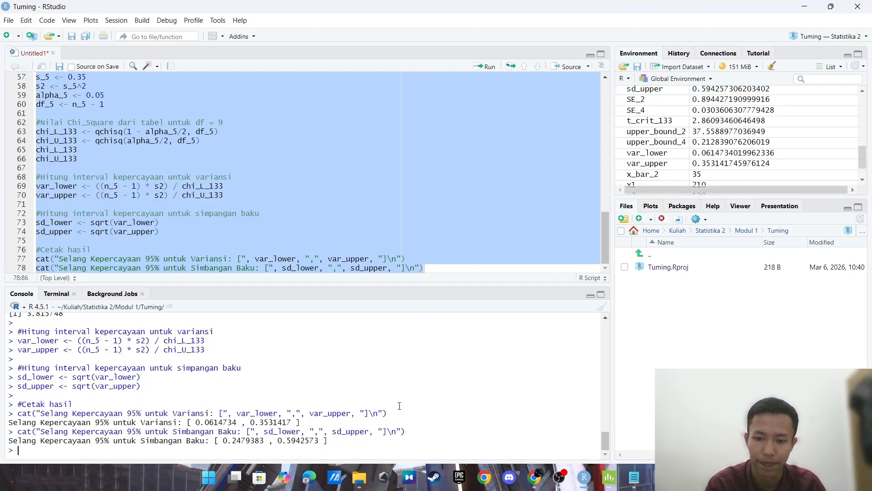
left_click_drag(190, 422, 301, 422)
left_click(313, 423)
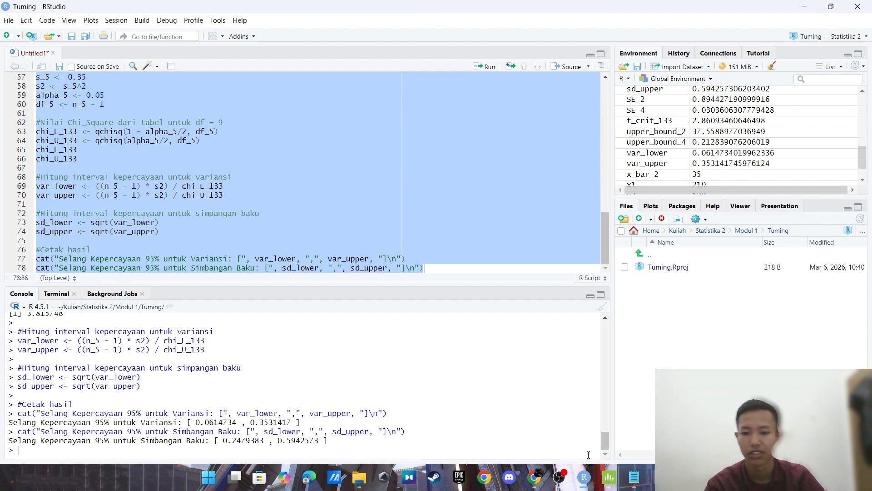
Switch back to Minitab and start another 1 Variance analysis based on the sample standard deviation.
left_click(608, 476)
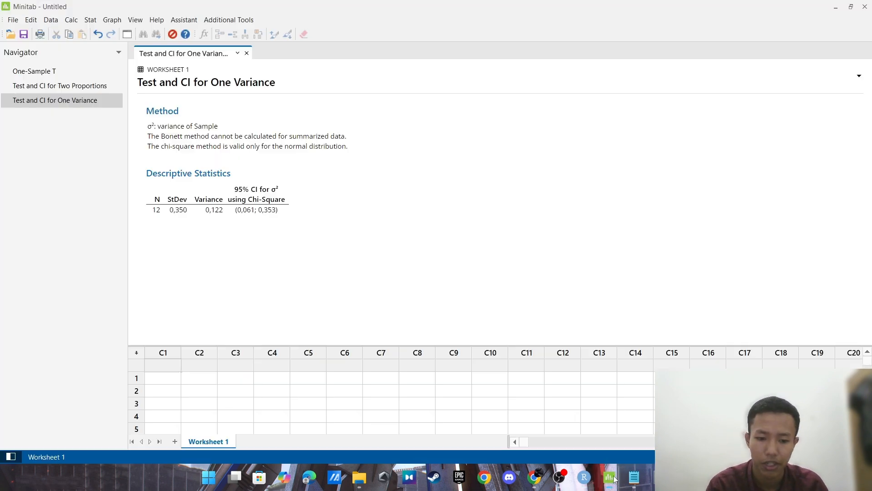
left_click(89, 21)
mouse_move(114, 33)
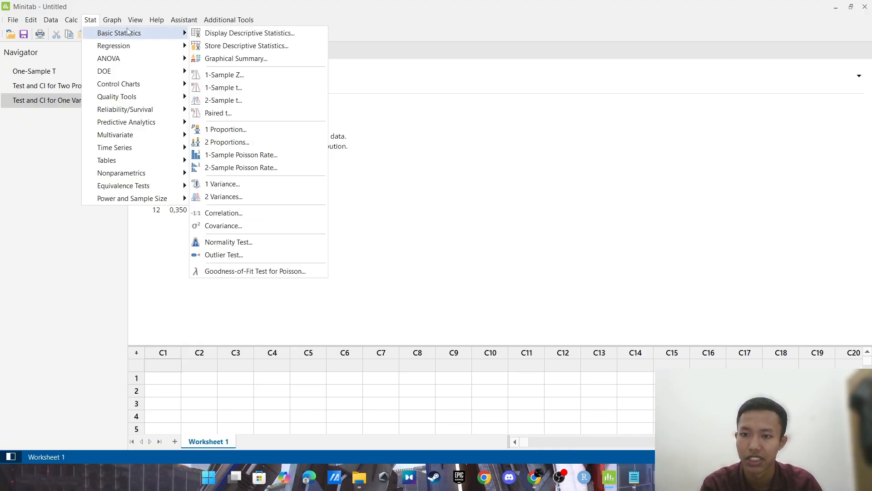
left_click(225, 183)
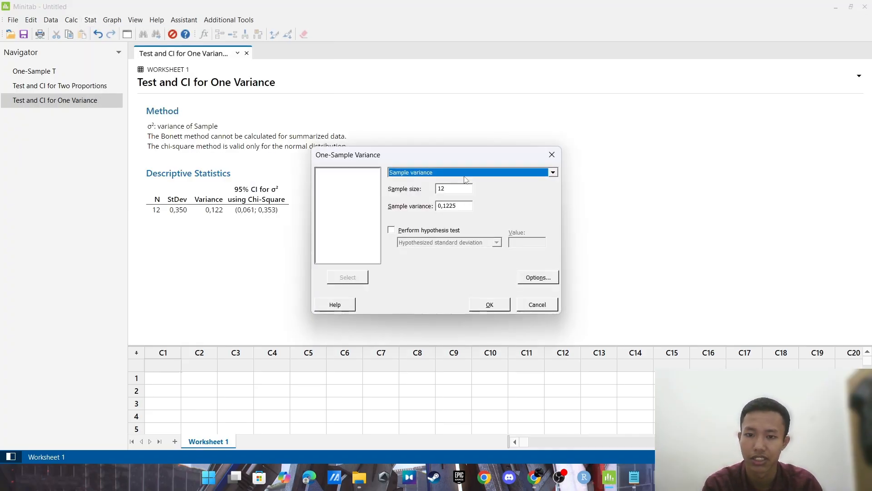
left_click(476, 172)
left_click(479, 189)
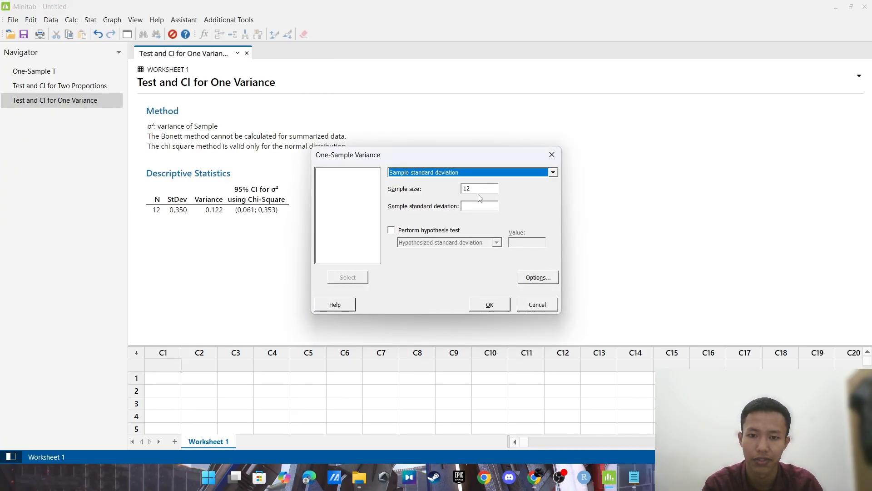
Keep sample size 12, set the sample standard deviation to 0,35, and run the analysis at the 95,0 confidence level.
left_click(484, 188)
double_click(478, 191)
left_click(473, 205)
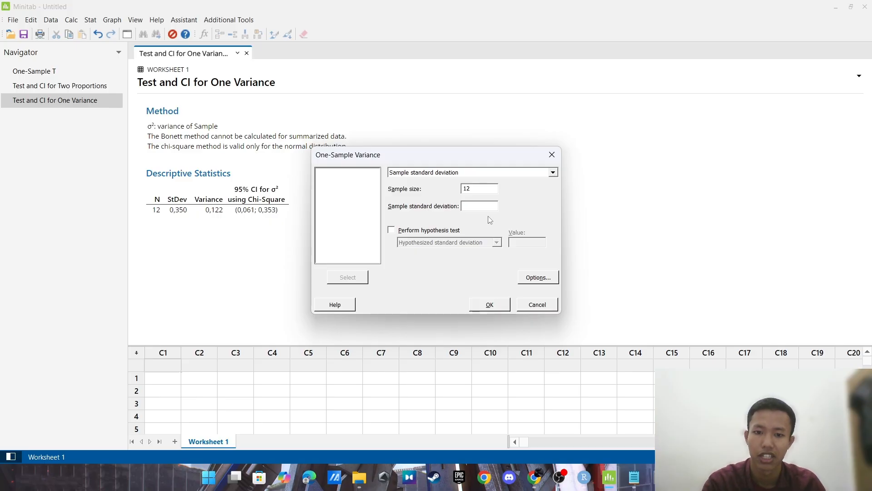
type("0,35")
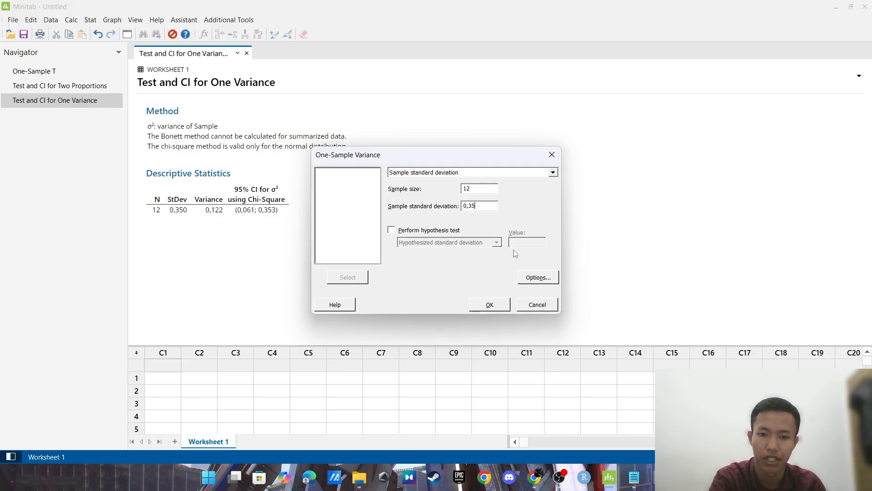
left_click(533, 276)
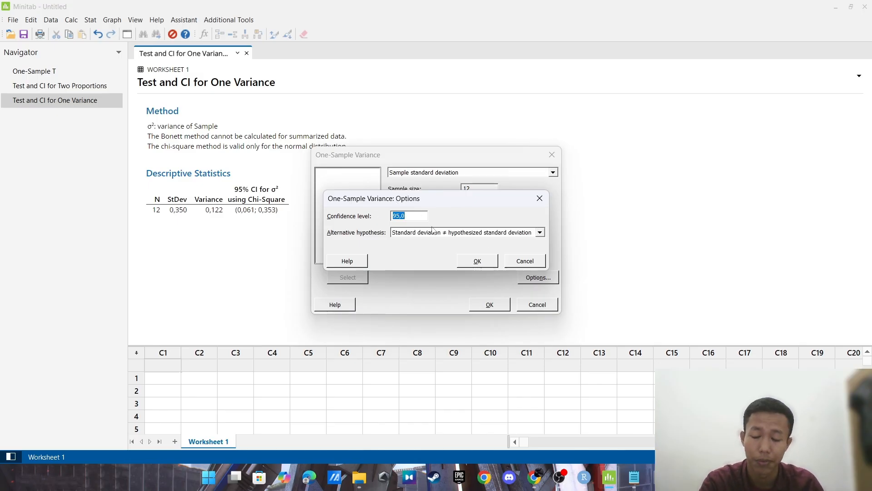
left_click(476, 261)
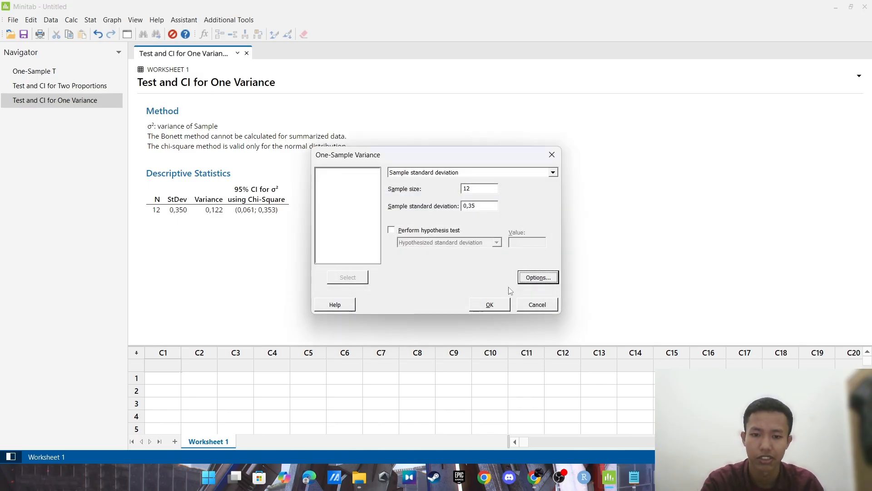
left_click(492, 304)
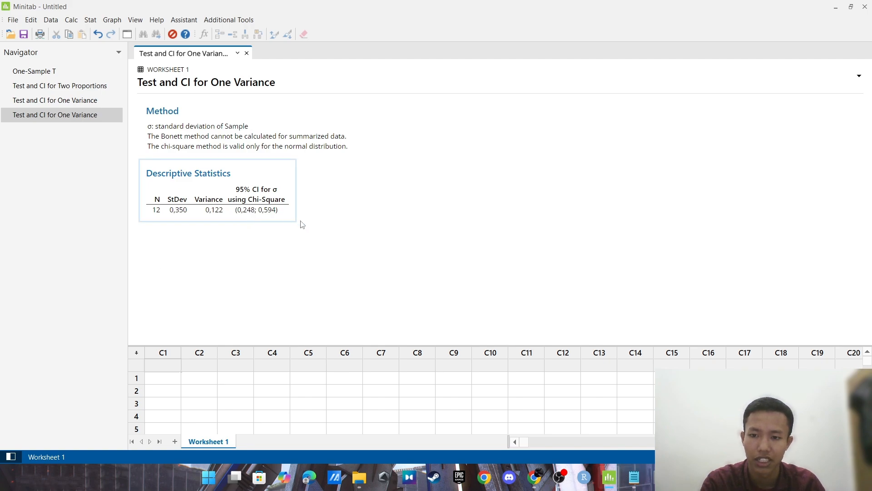
Switch to RStudio, compare the console's 95% standard deviation interval with Minitab's, and glance back at the assignment PDF.
left_click(583, 477)
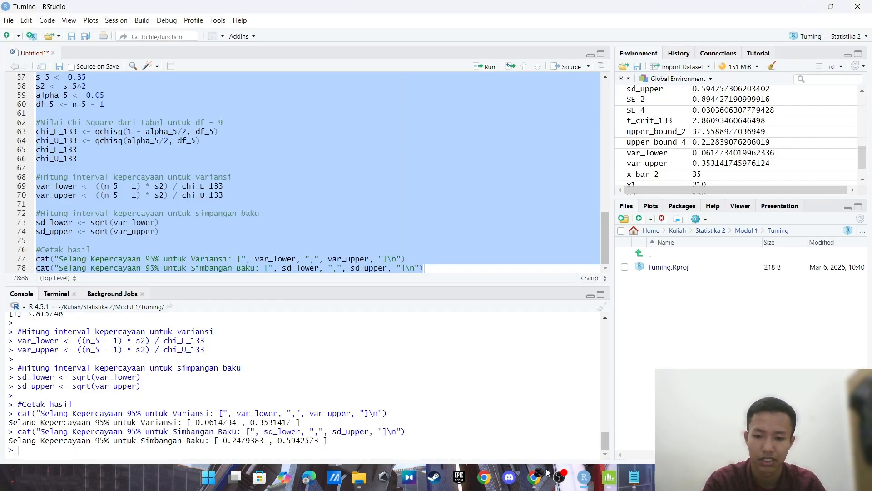
left_click_drag(223, 441, 318, 441)
left_click(333, 268)
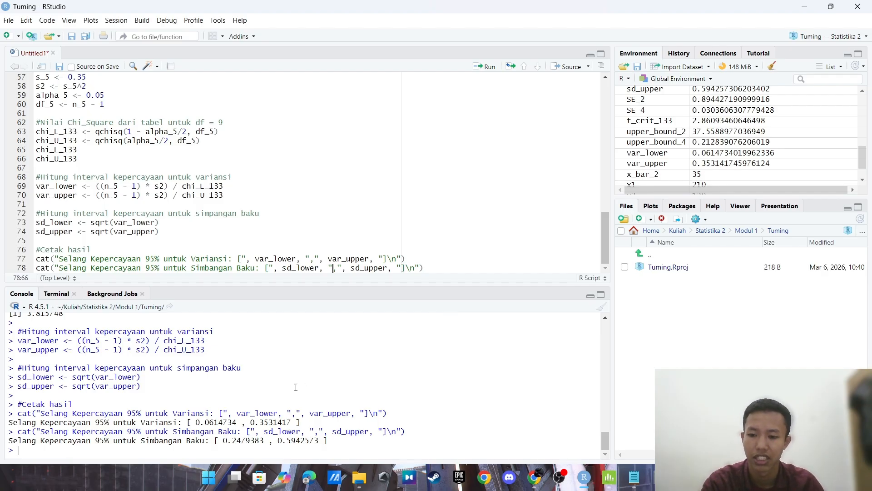
left_click(535, 476)
left_click(535, 476)
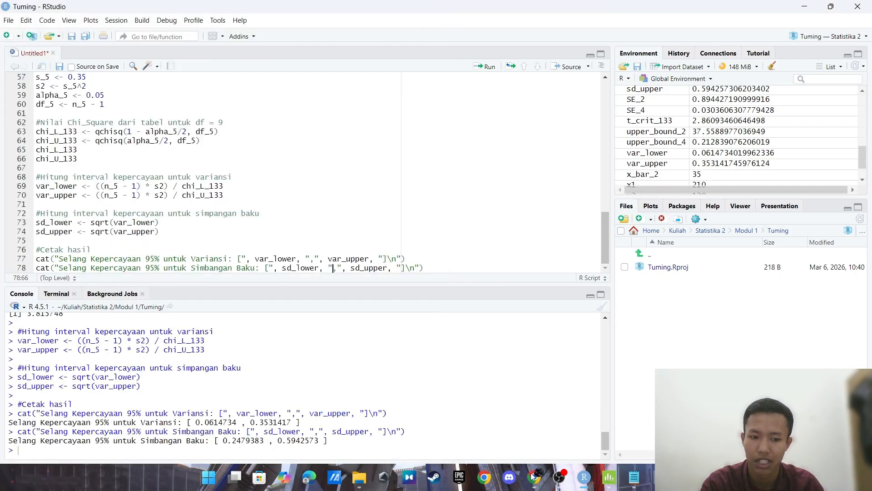